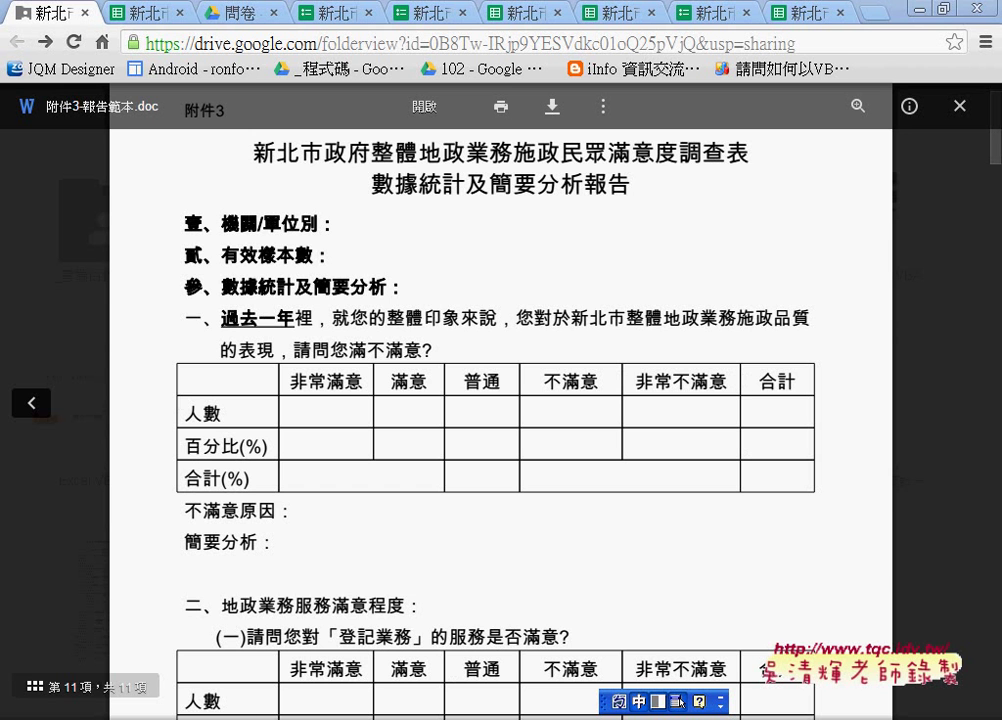
Switch from the Drive template preview to the Excel survey workbook with the pie chart.
key(alt+Tab)
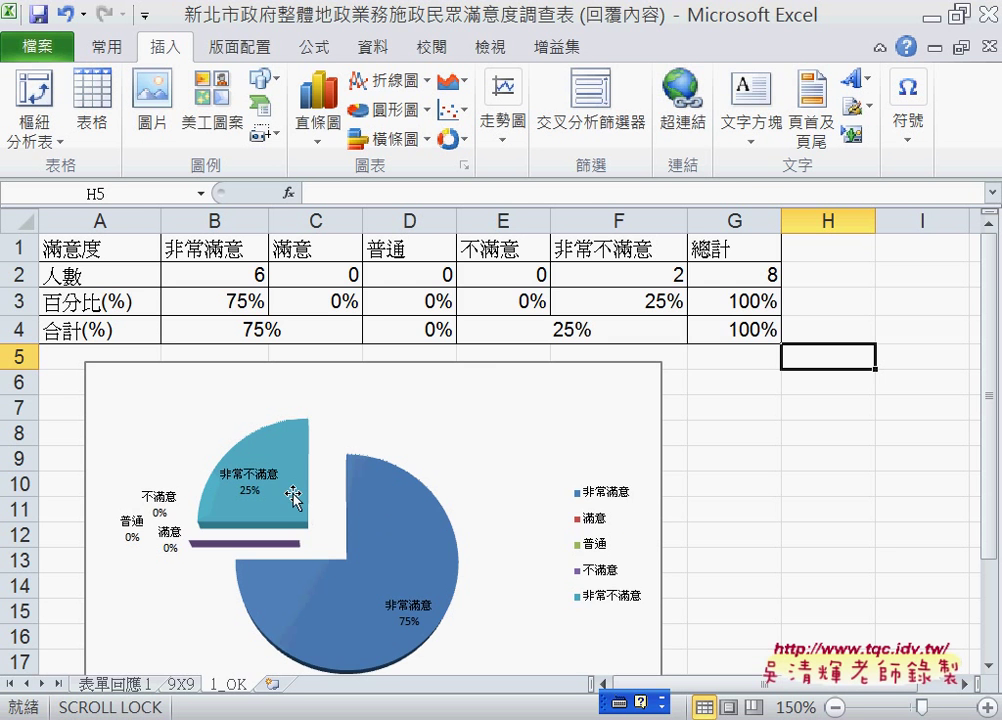
Change the exploded pie chart to the plain 3-D pie chart type so the slices join.
scroll(369, 494, down, 1)
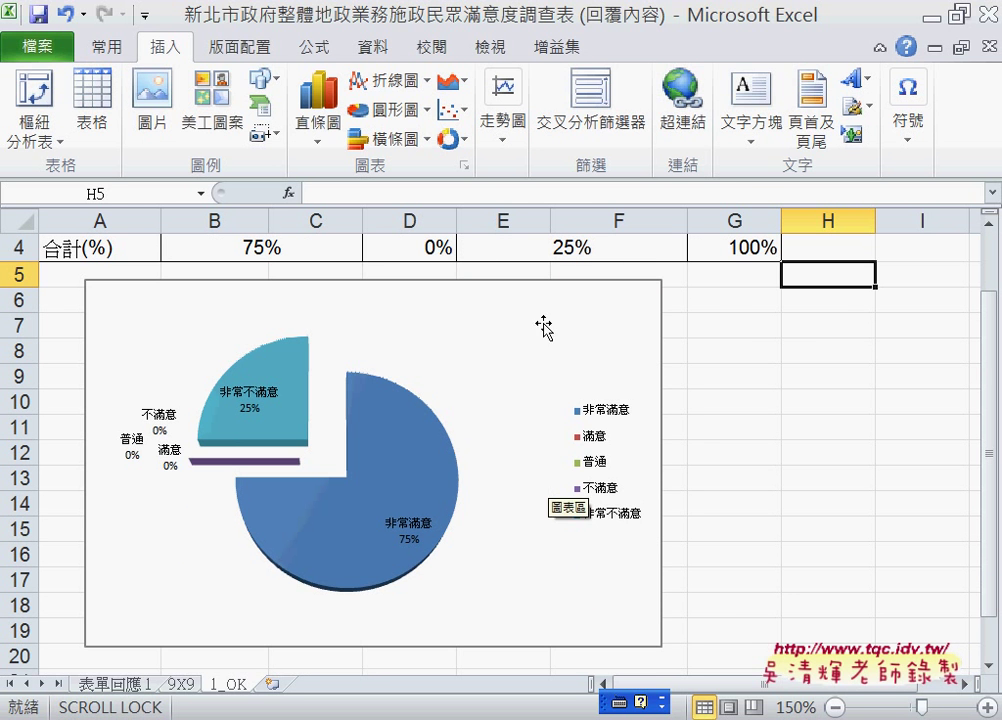
right_click(564, 291)
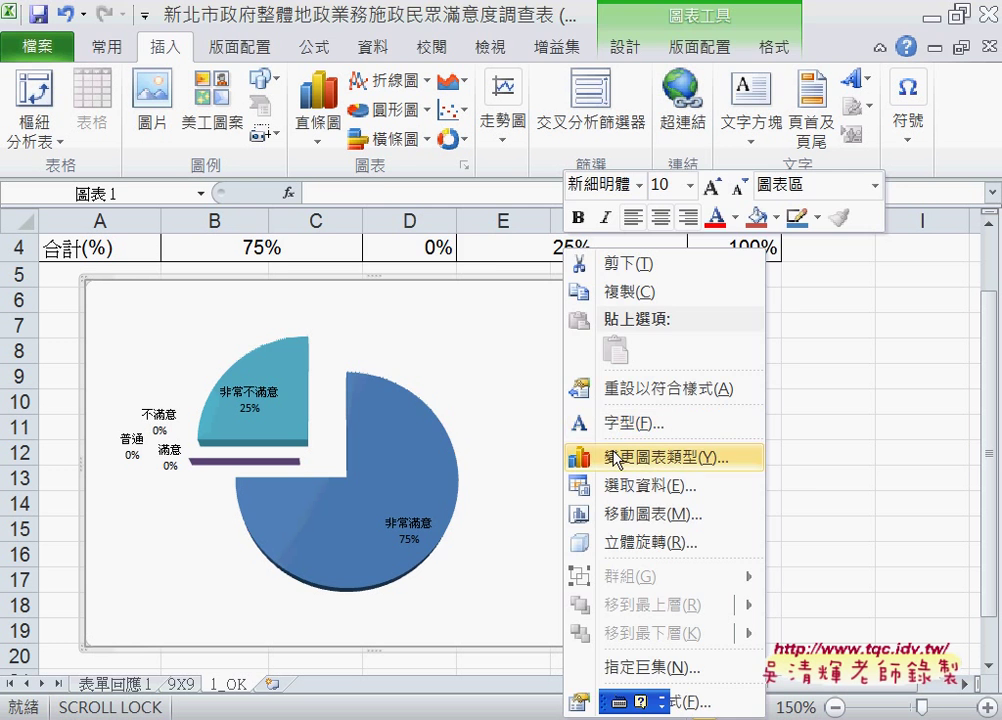
click(612, 457)
drag(756, 300, 757, 343)
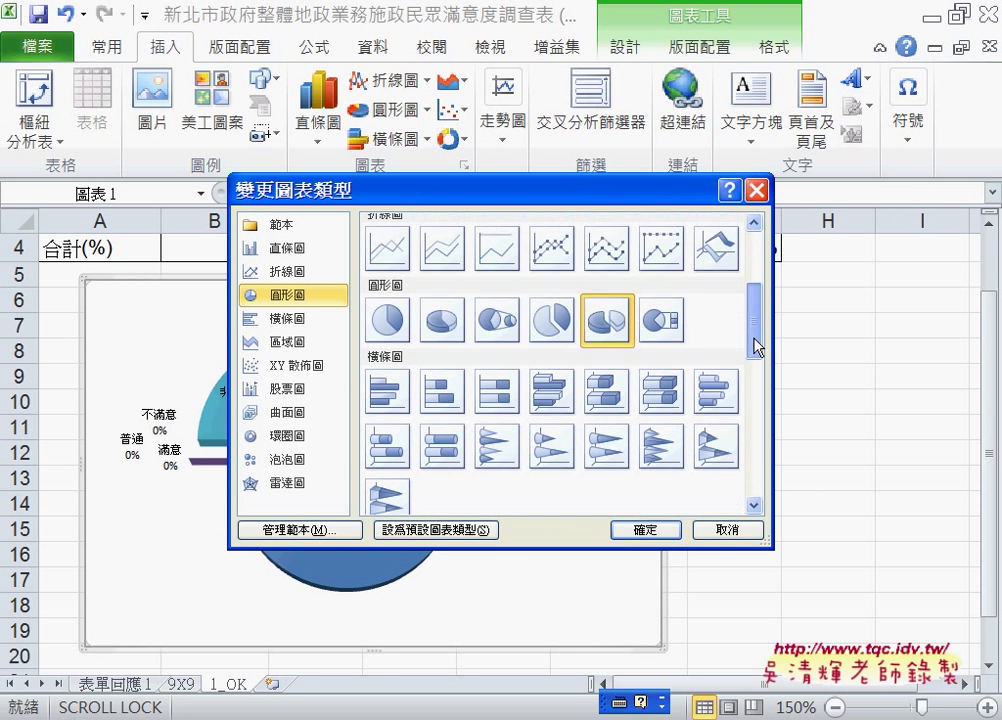
click(441, 320)
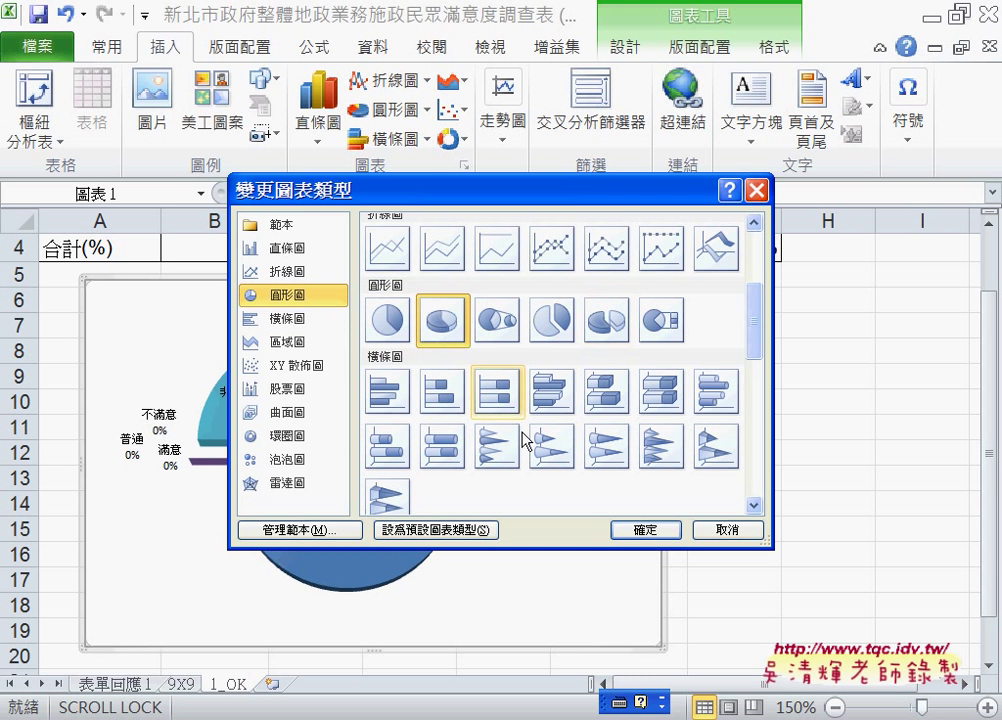
click(645, 531)
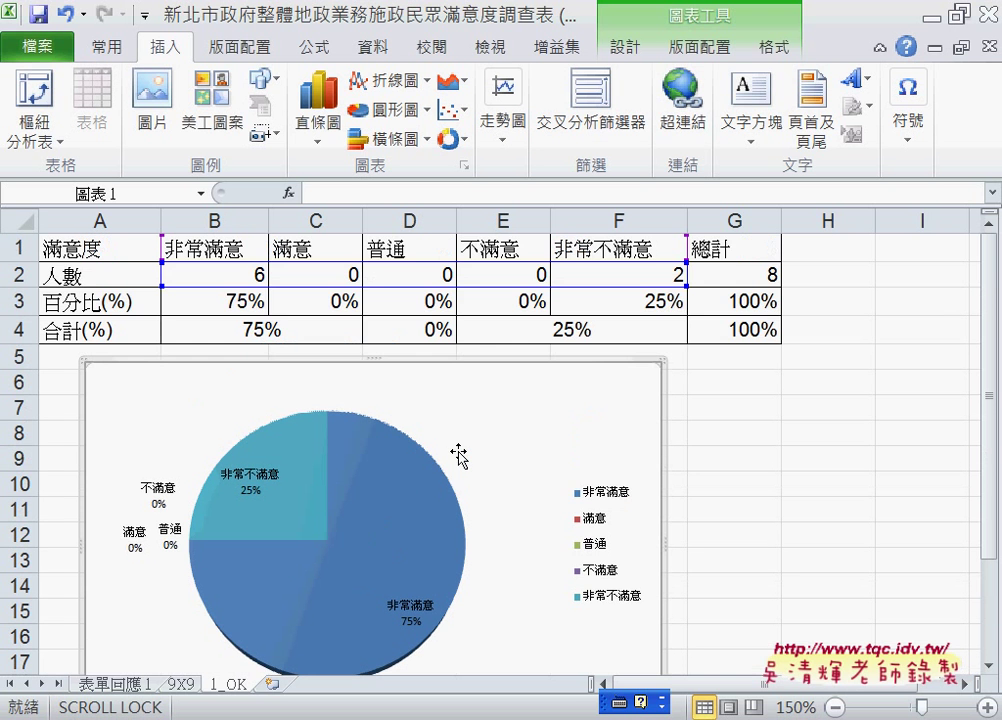
scroll(458, 453, up, 1)
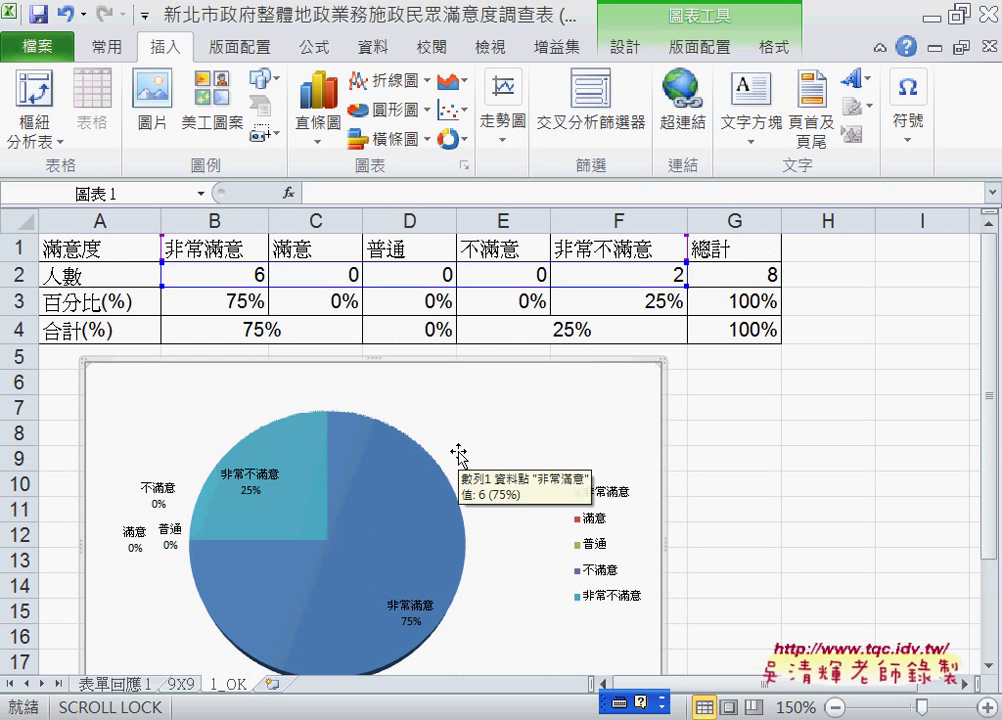
Add a new worksheet and copy the satisfaction levels, counts and total from 表單回應1.
click(273, 686)
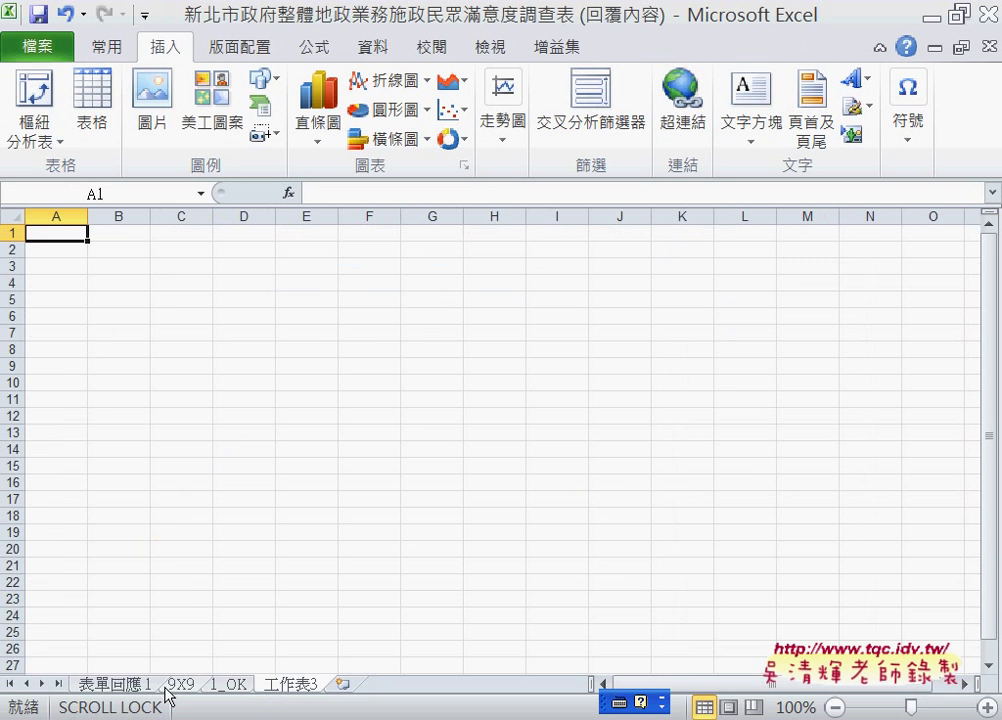
click(107, 686)
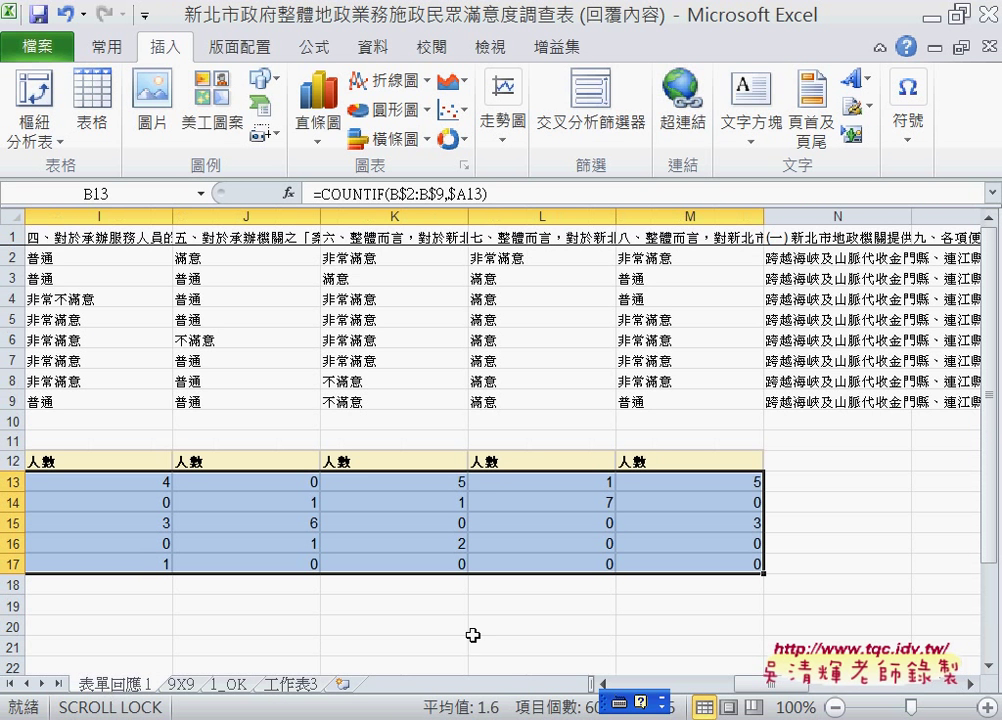
drag(738, 686, 611, 686)
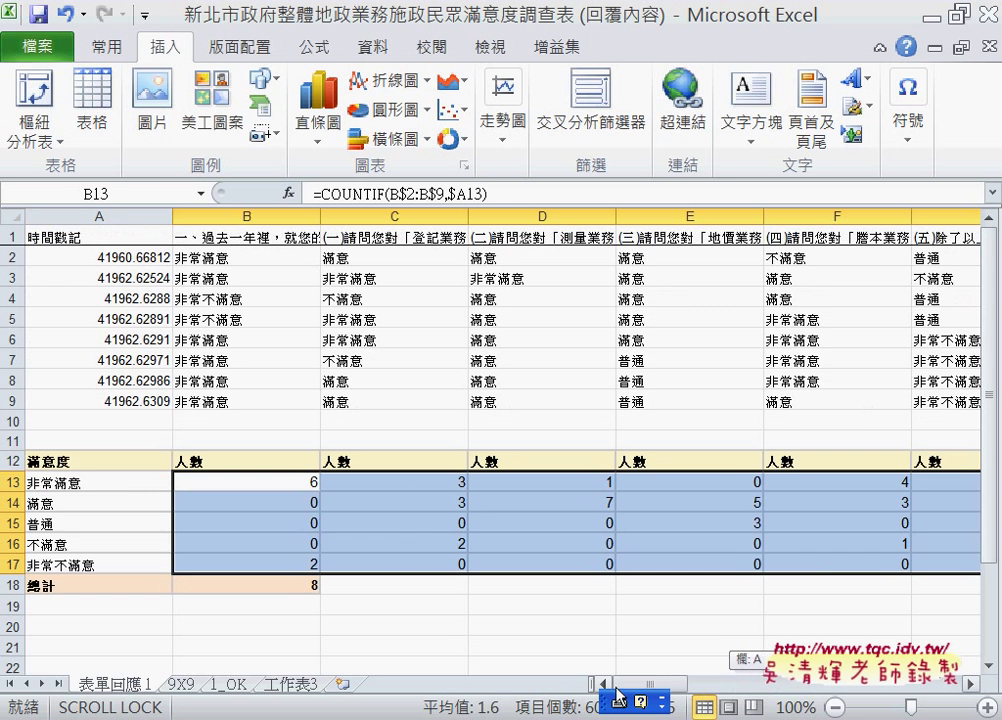
mouse_move(65, 462)
mouse_down()
mouse_move(196, 533)
mouse_move(224, 557)
mouse_move(209, 577)
mouse_up()
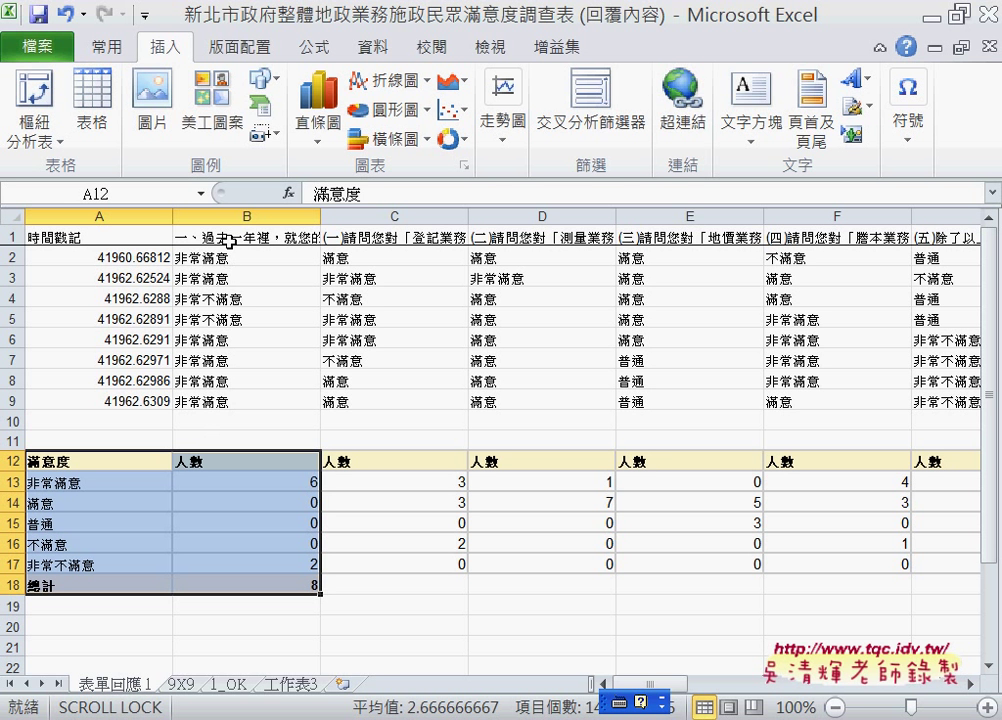
key(ctrl+c)
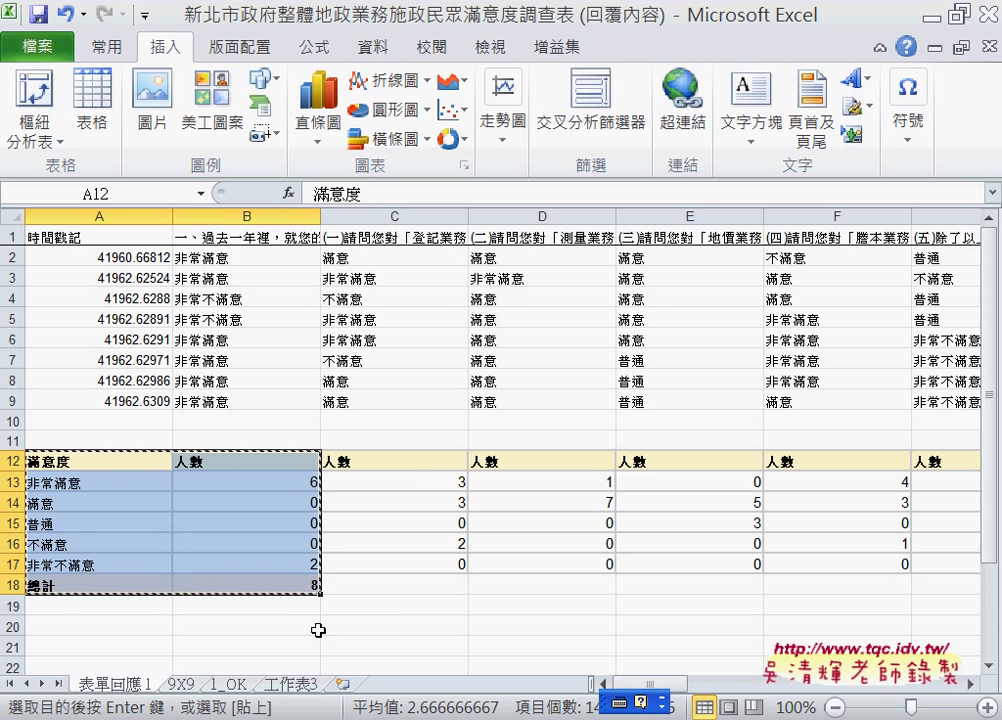
Rename the new worksheet to '1' and return to it.
click(290, 684)
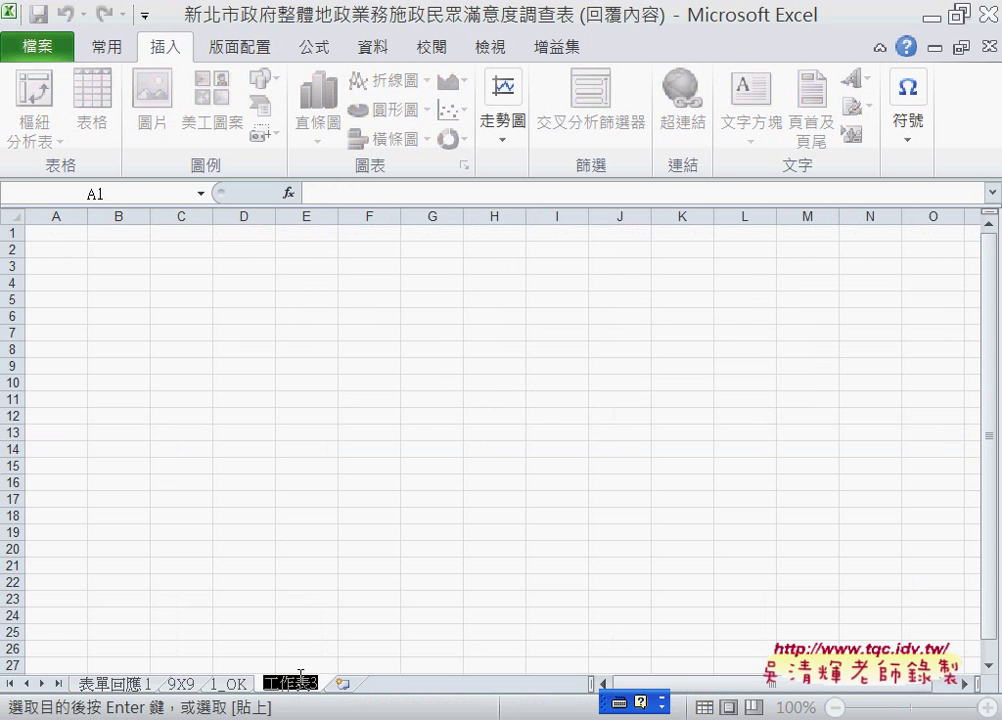
text(1)
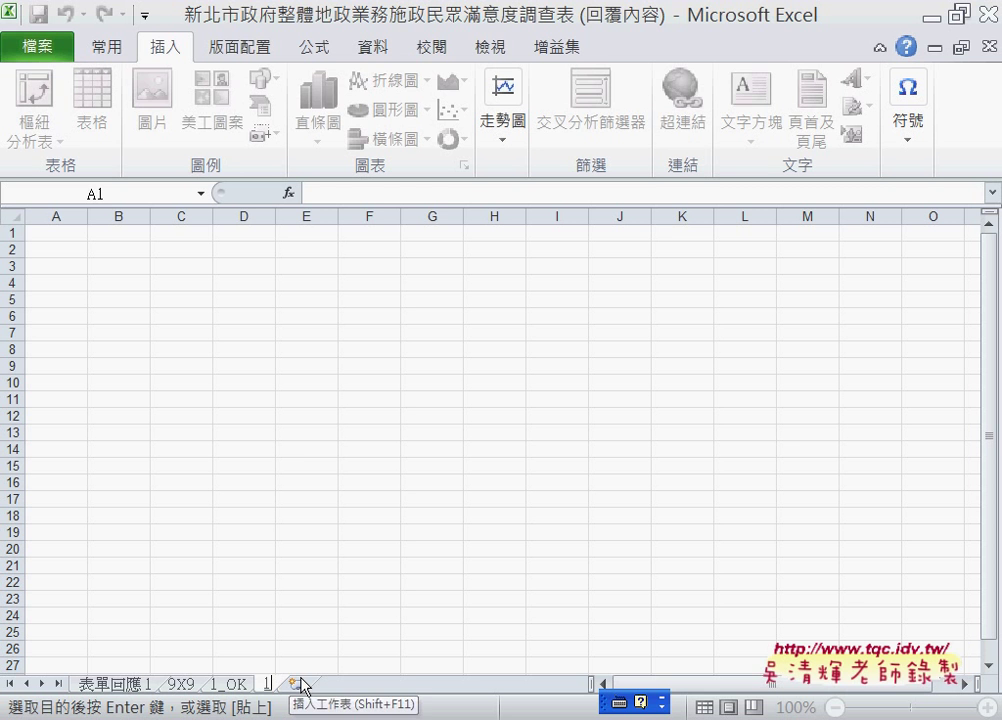
key(Return)
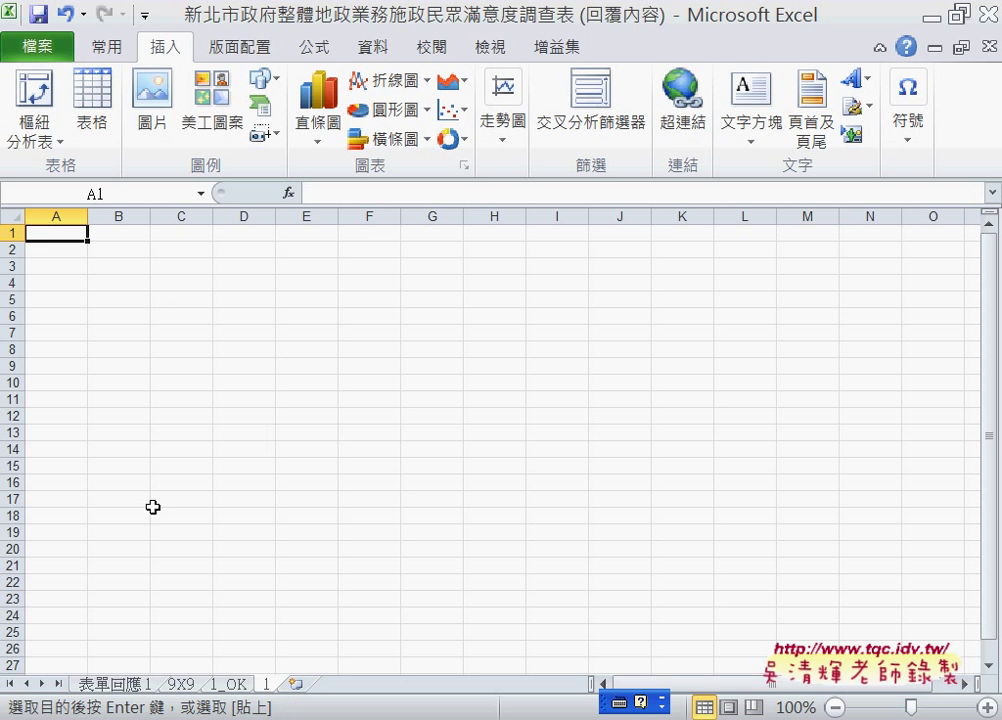
click(114, 687)
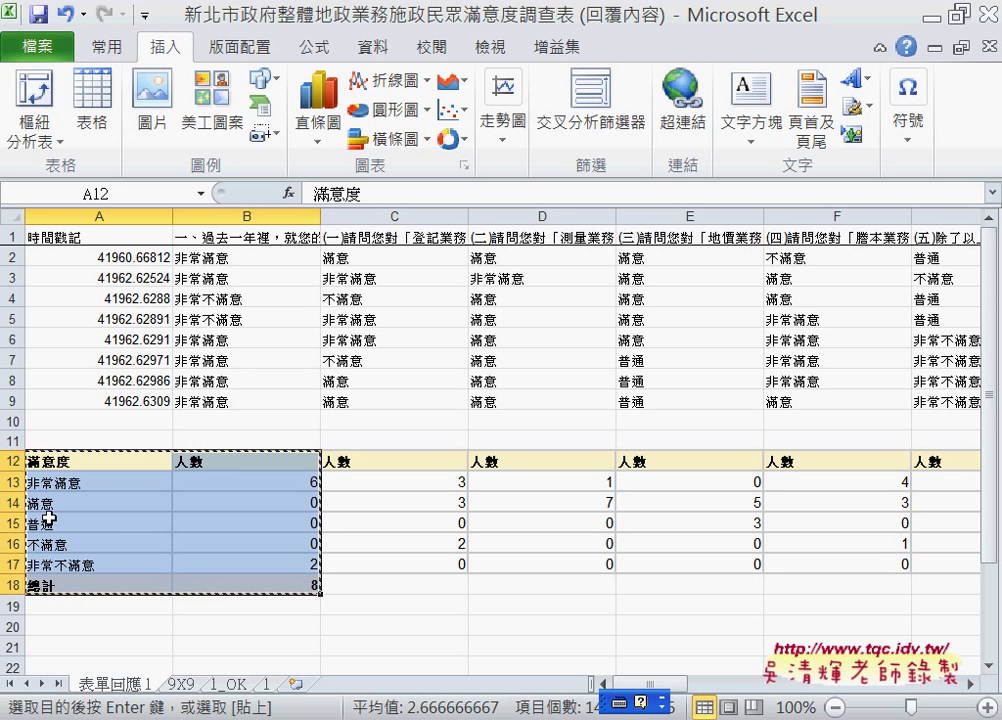
click(269, 685)
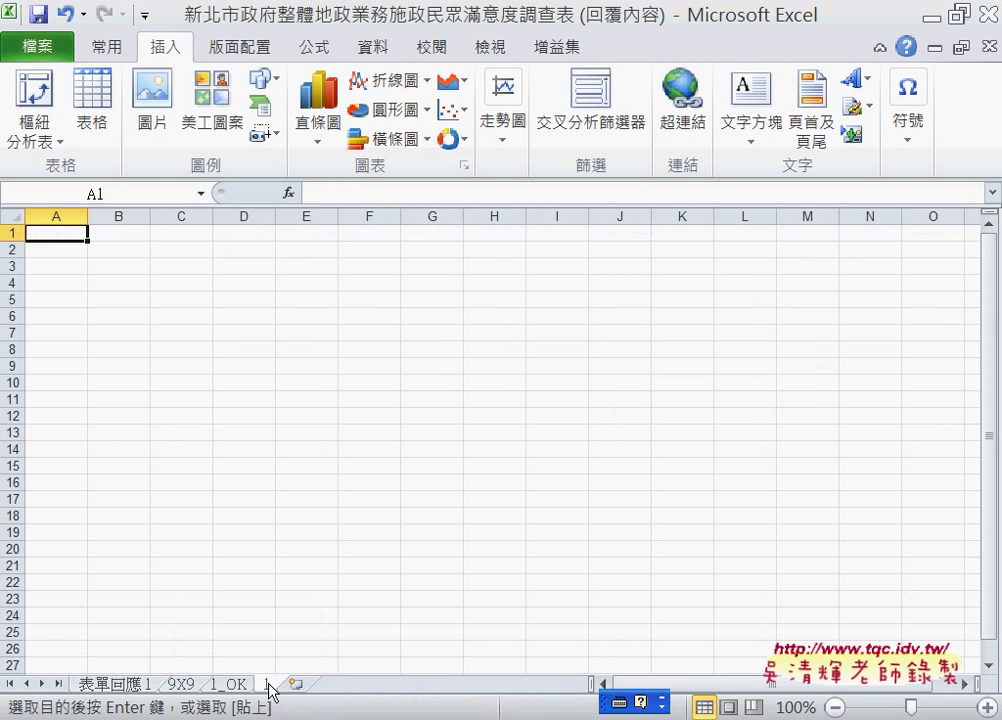
right_click(67, 232)
mouse_move(201, 367)
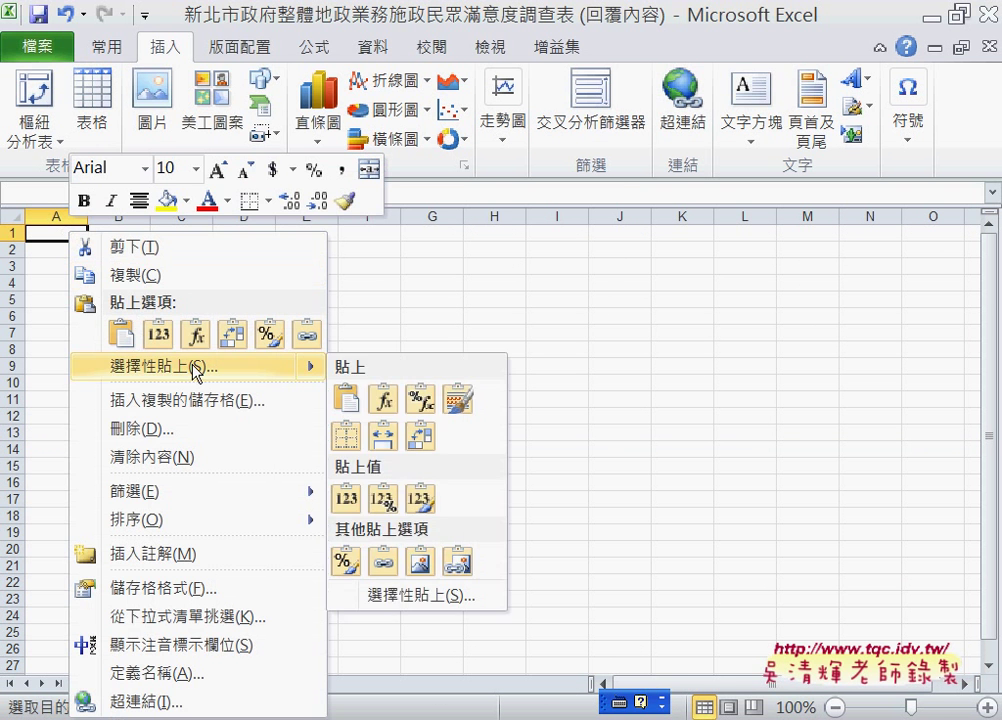
click(420, 595)
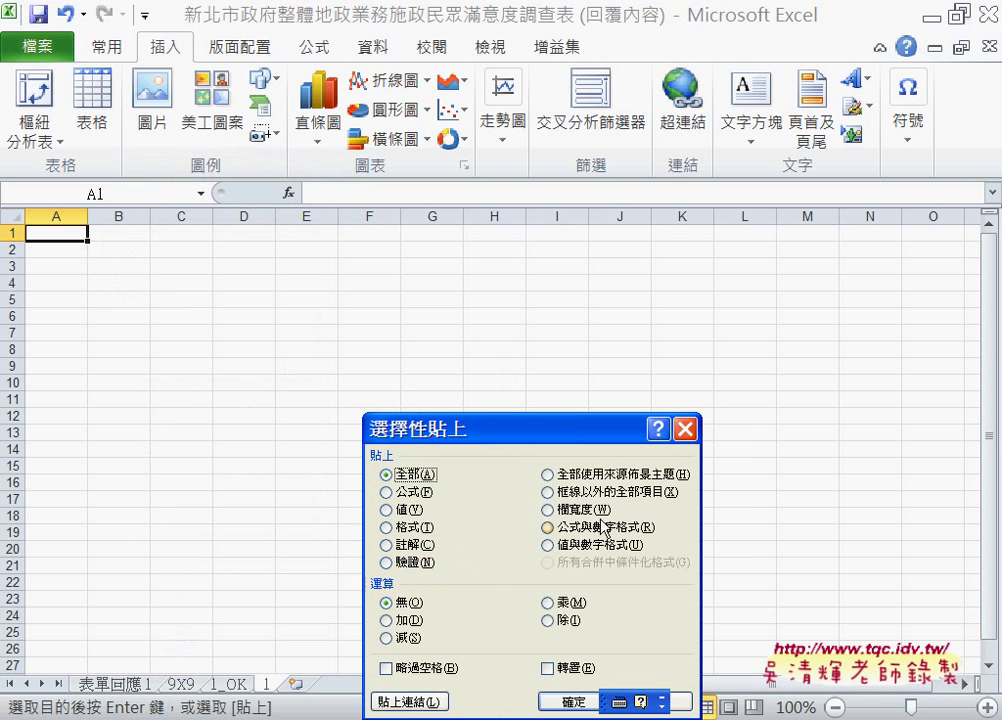
drag(546, 440, 587, 338)
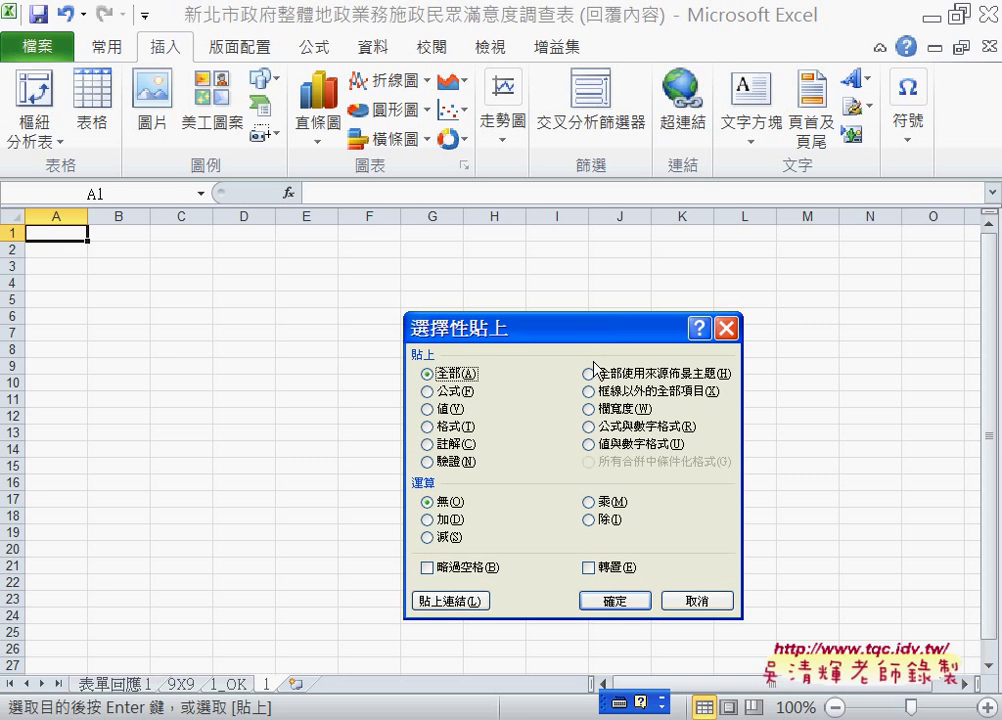
click(589, 567)
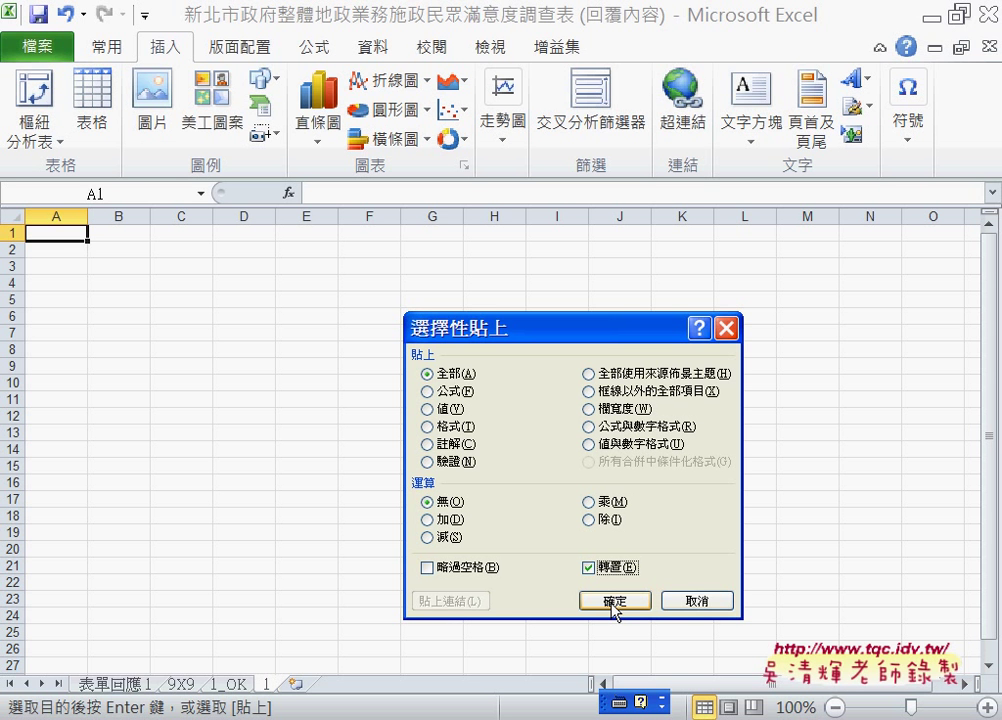
click(614, 601)
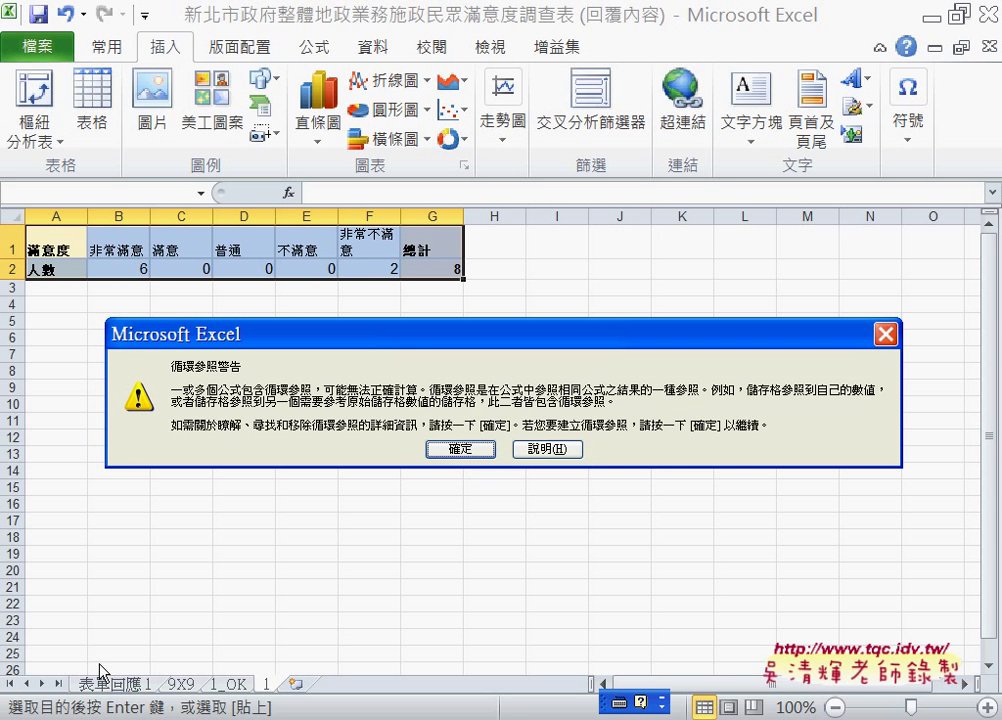
click(481, 451)
click(510, 297)
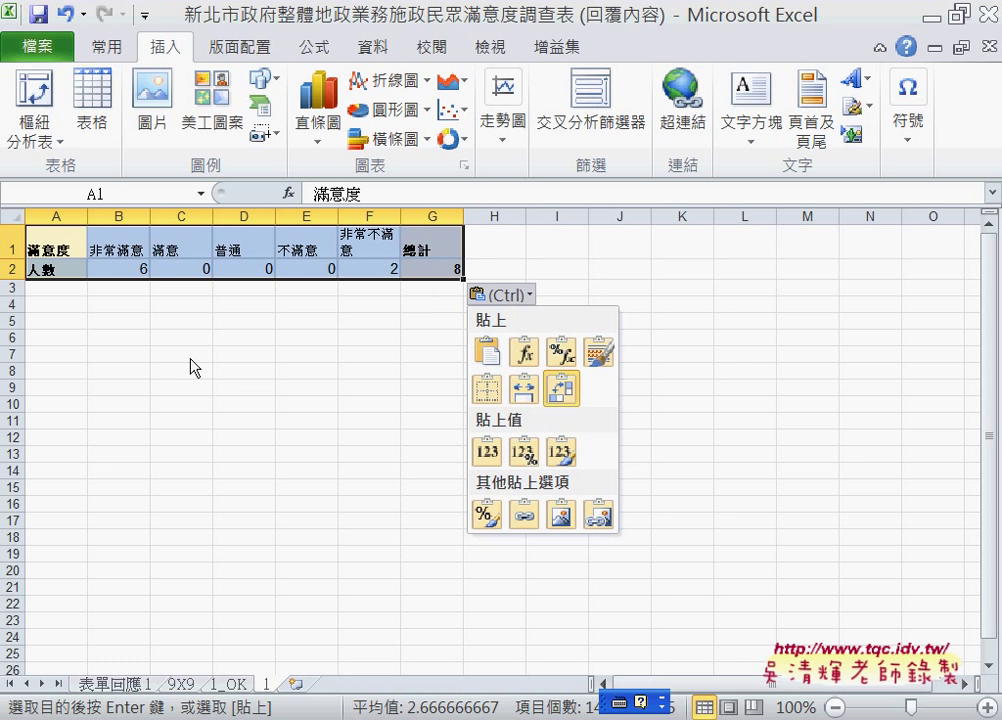
key(Escape)
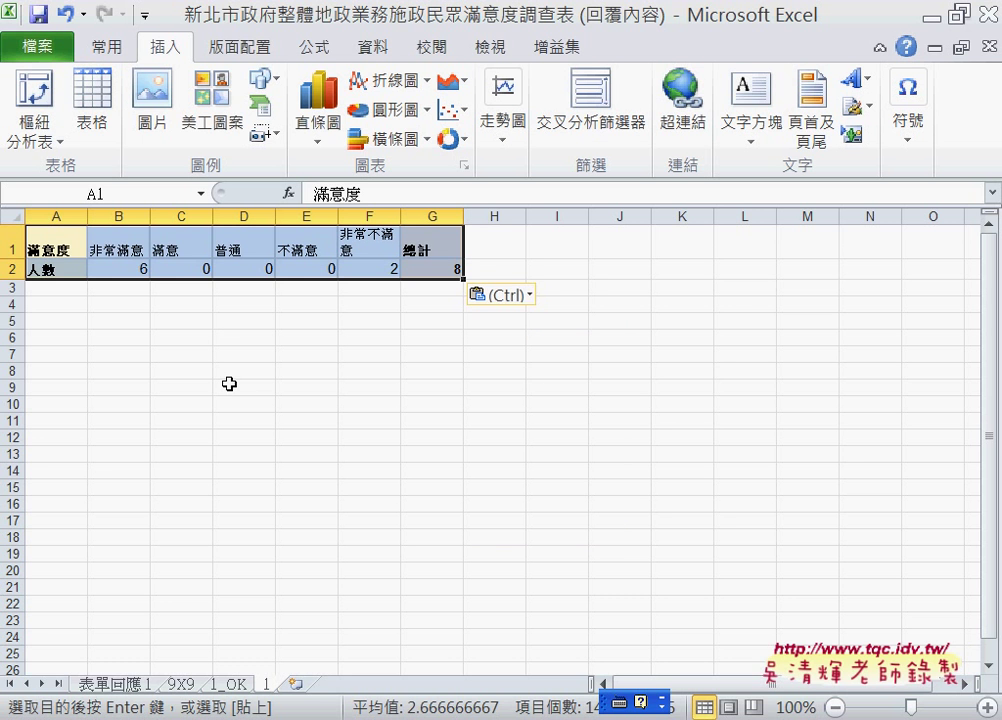
key(Delete)
Paste Special the copied table into A1 as transposed values, filling A1:G2.
click(70, 232)
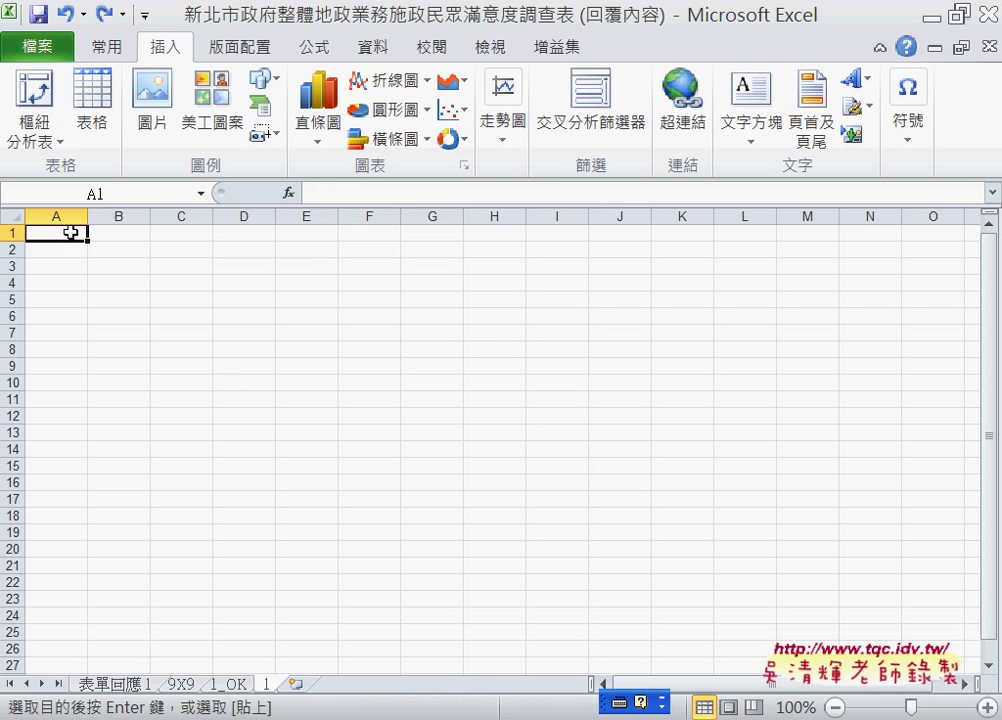
right_click(70, 232)
mouse_move(178, 372)
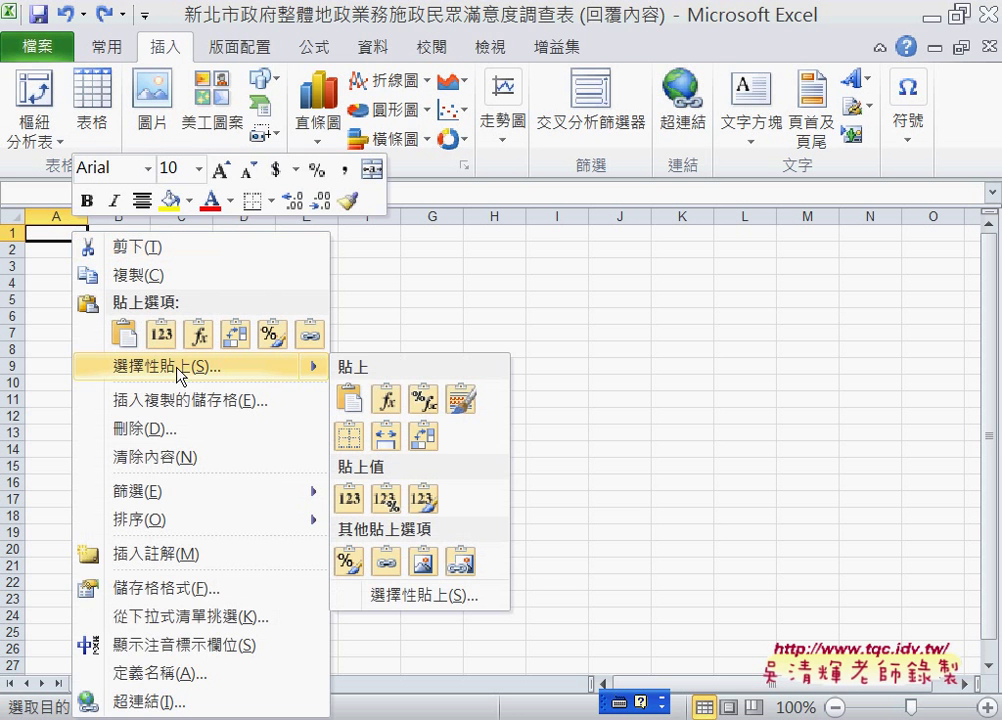
click(460, 598)
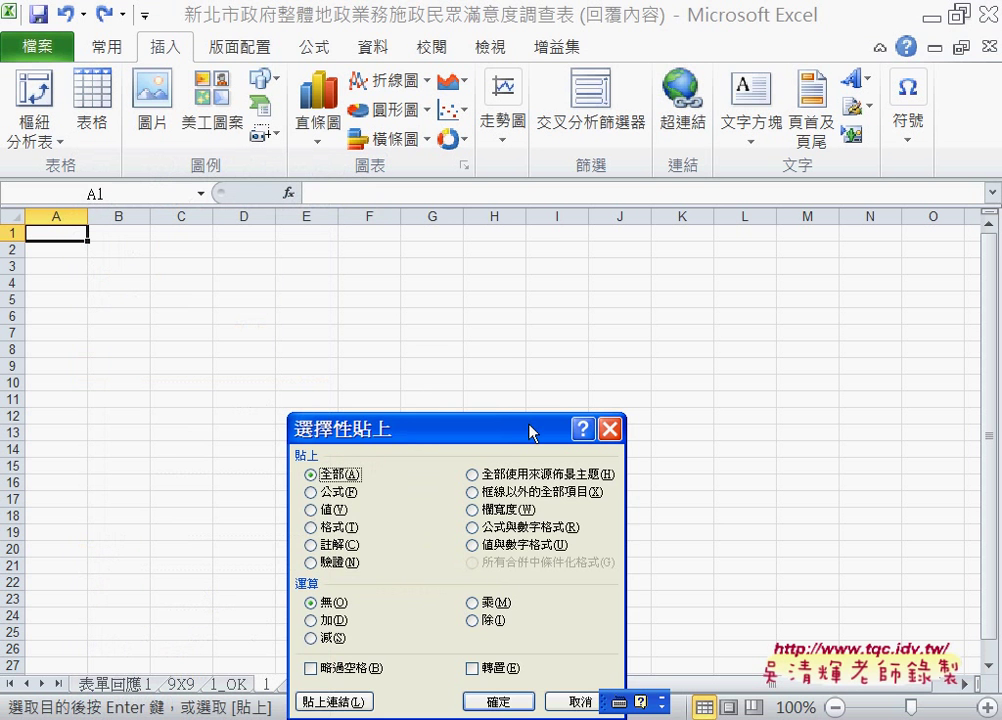
drag(528, 427, 622, 312)
click(584, 547)
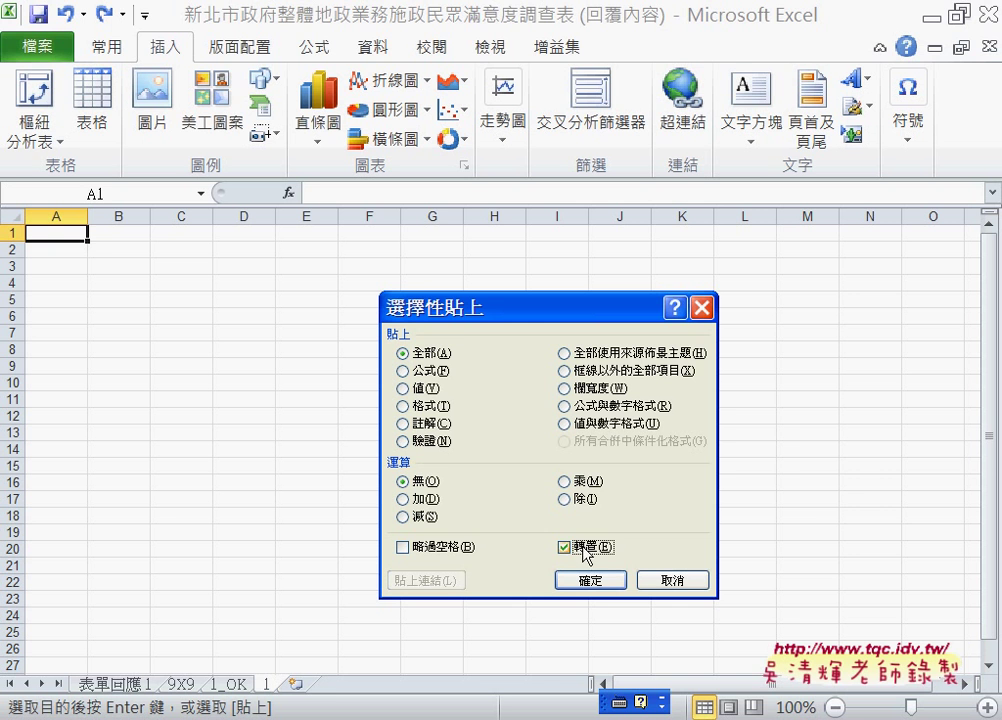
click(425, 389)
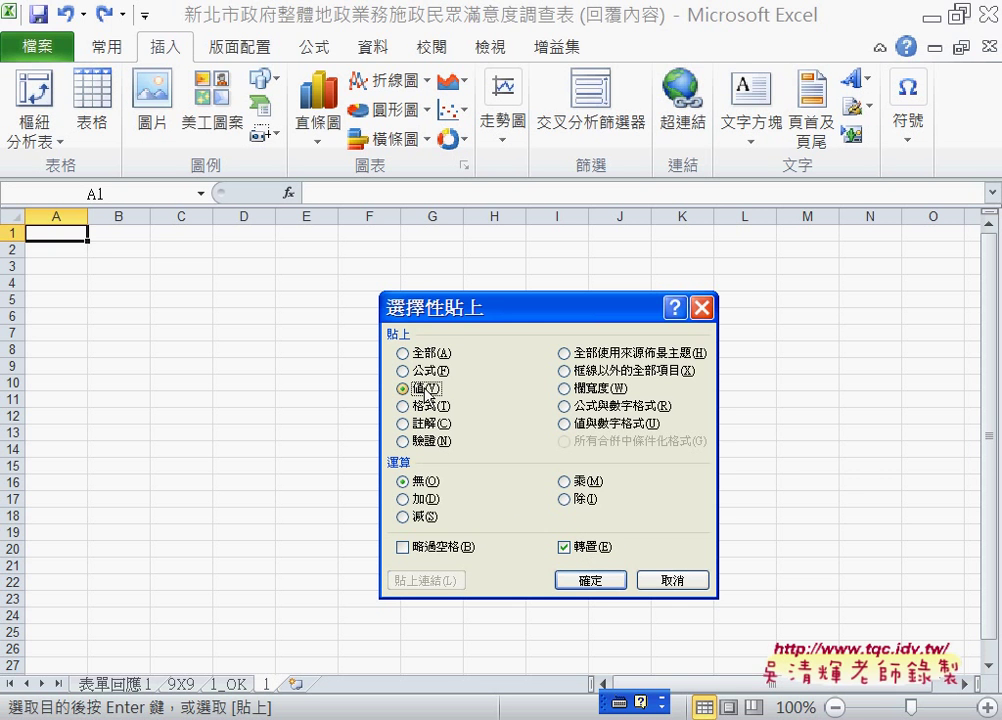
click(592, 581)
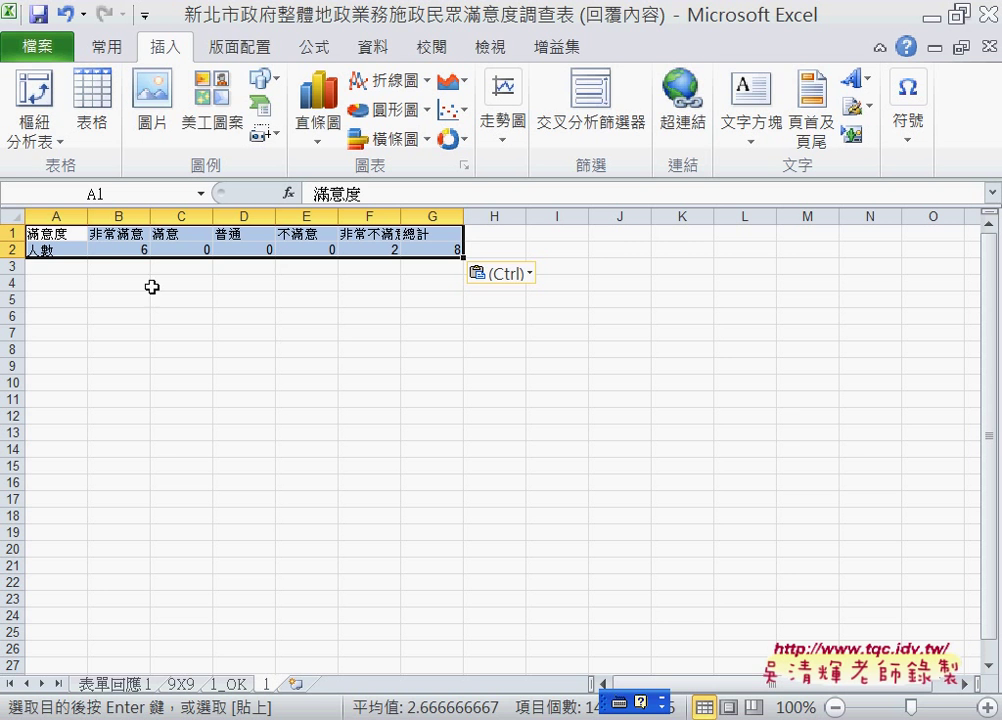
click(128, 250)
click(181, 252)
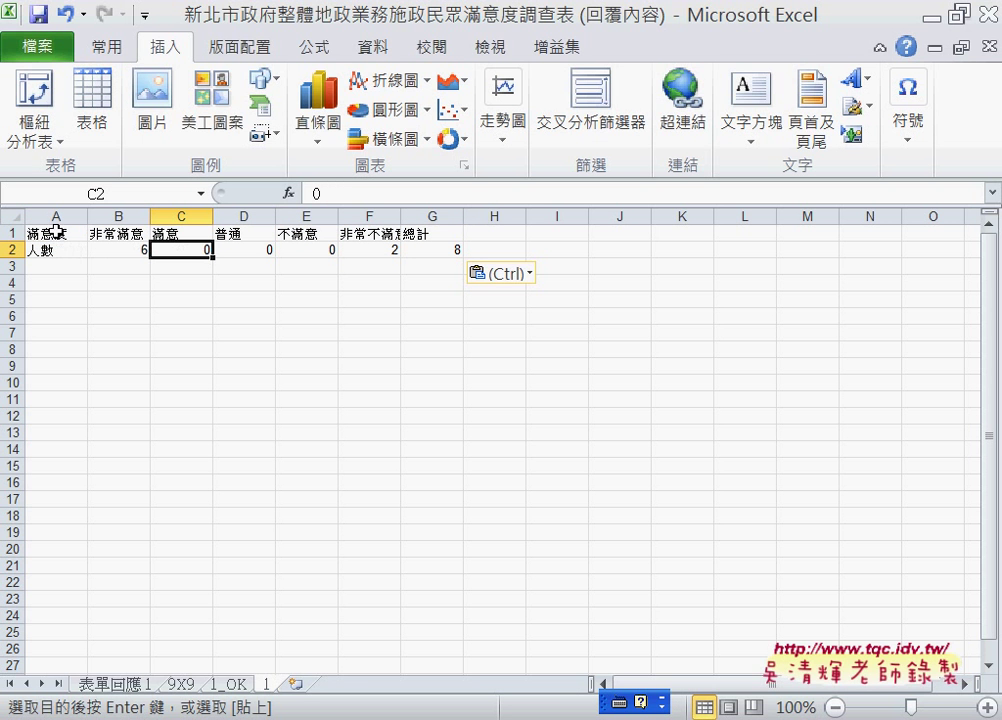
drag(55, 234, 438, 250)
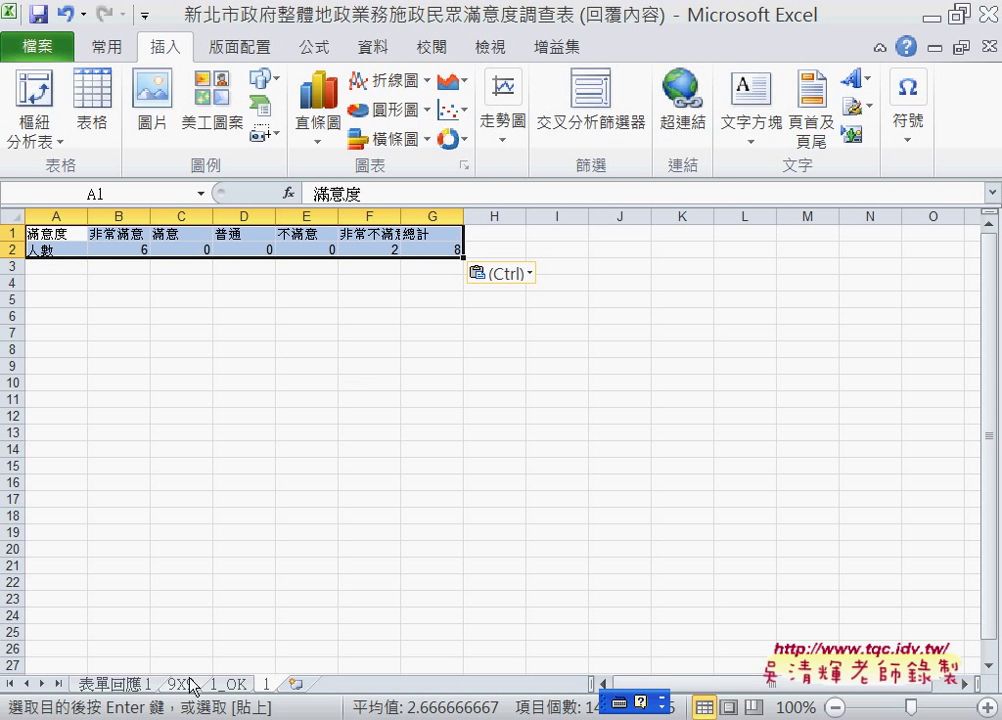
Copy the 百分比(%) and 合計(%) labels from 1_OK into A3:A4 of sheet 1.
click(228, 688)
drag(90, 300, 93, 326)
key(ctrl+c)
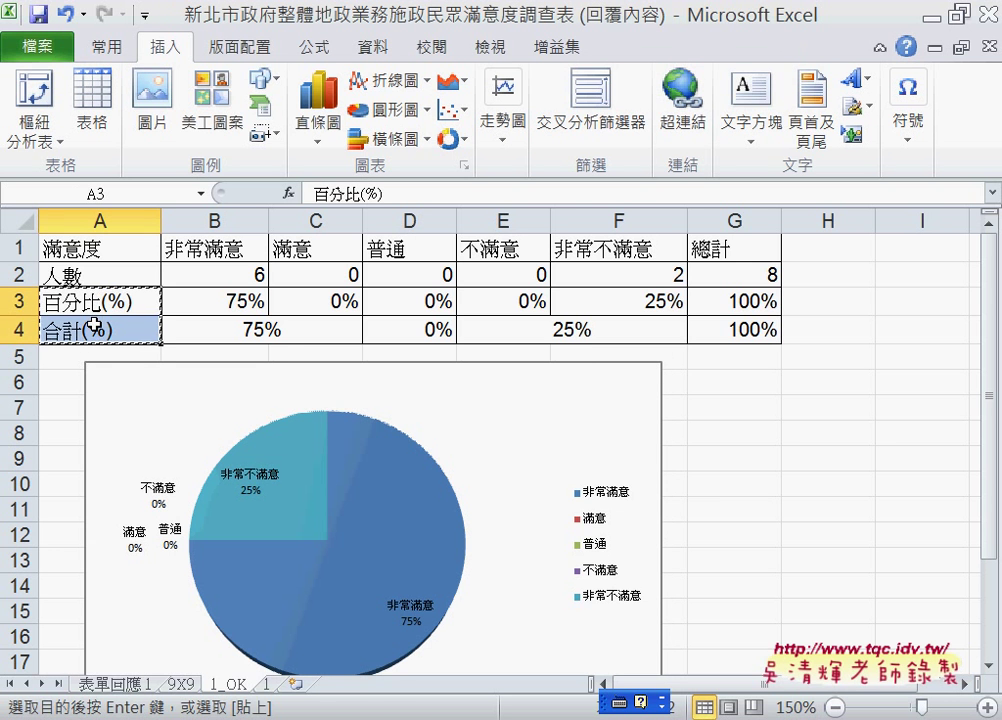
click(275, 687)
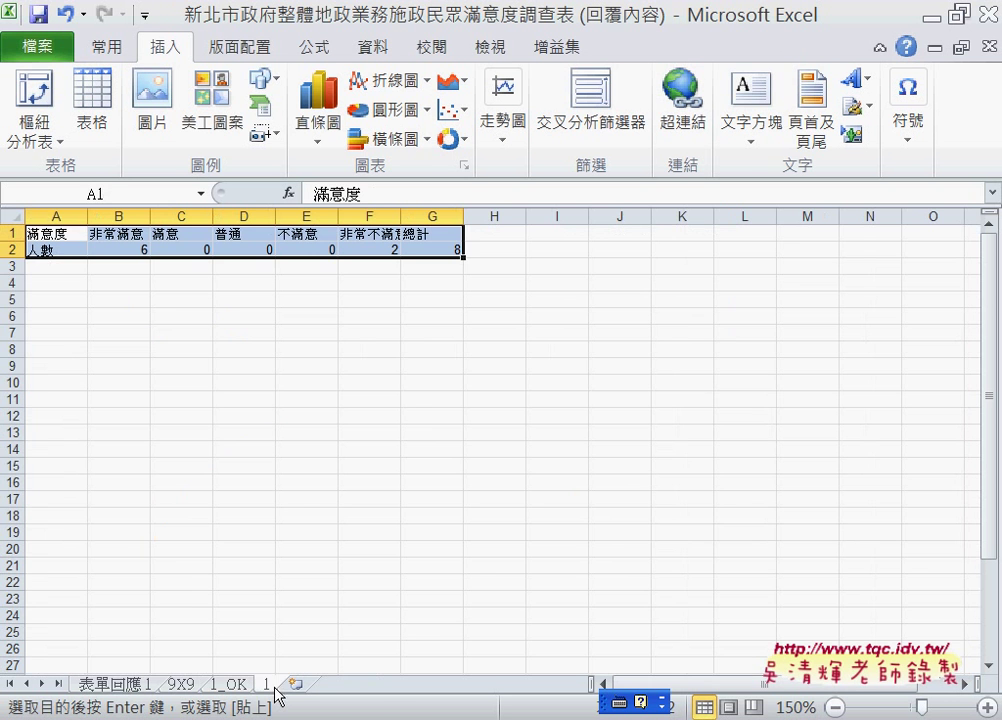
click(72, 266)
key(ctrl+v)
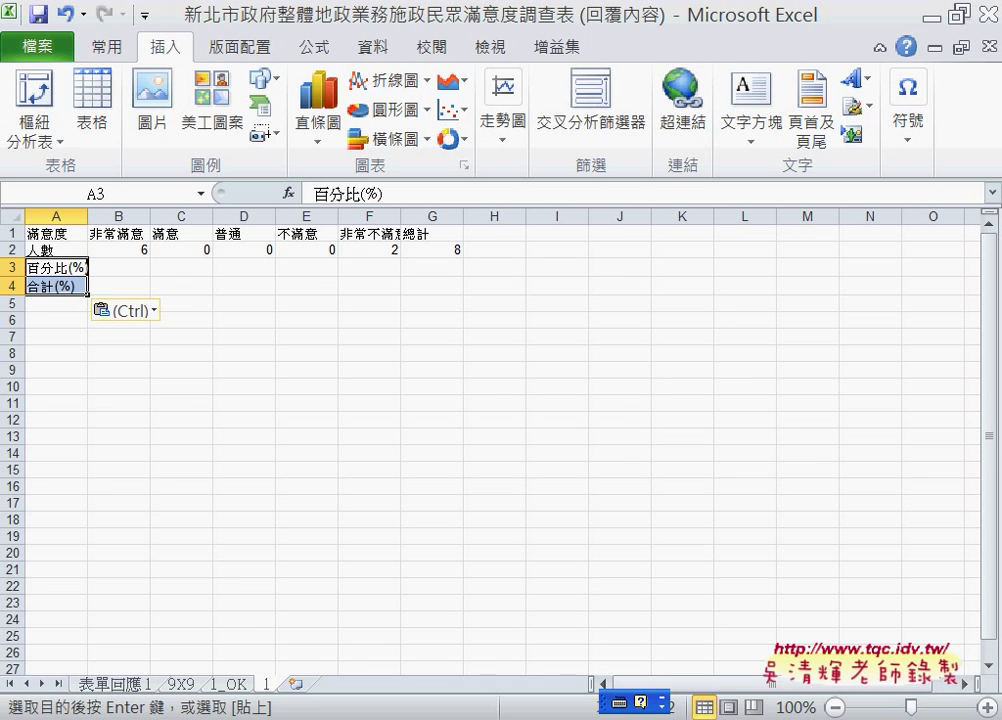
key(alt+Tab)
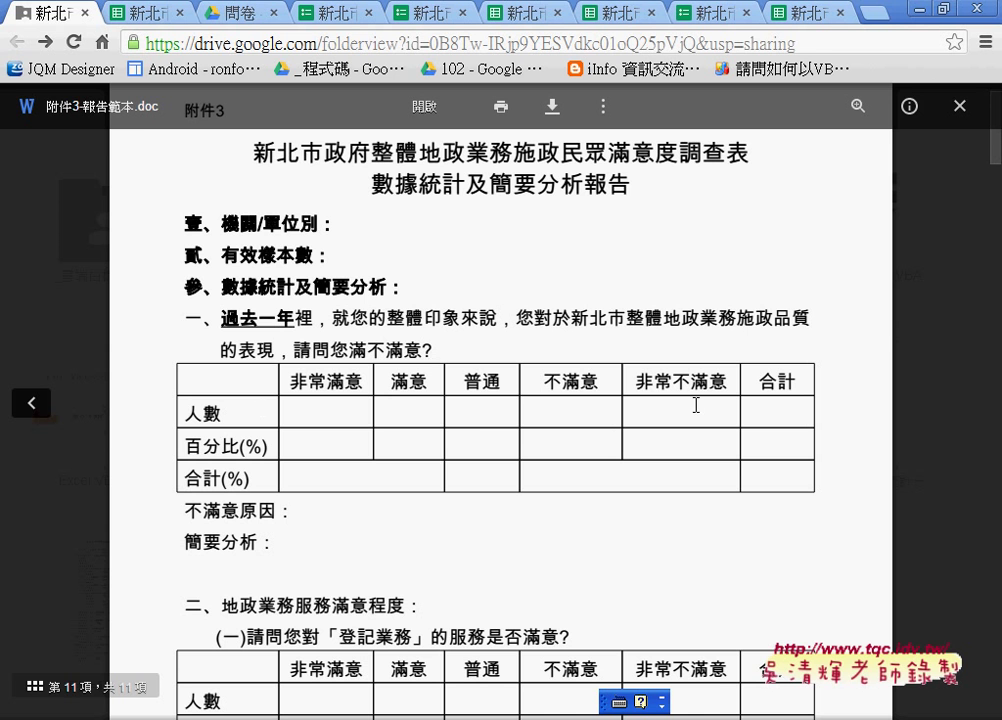
key(alt+Tab)
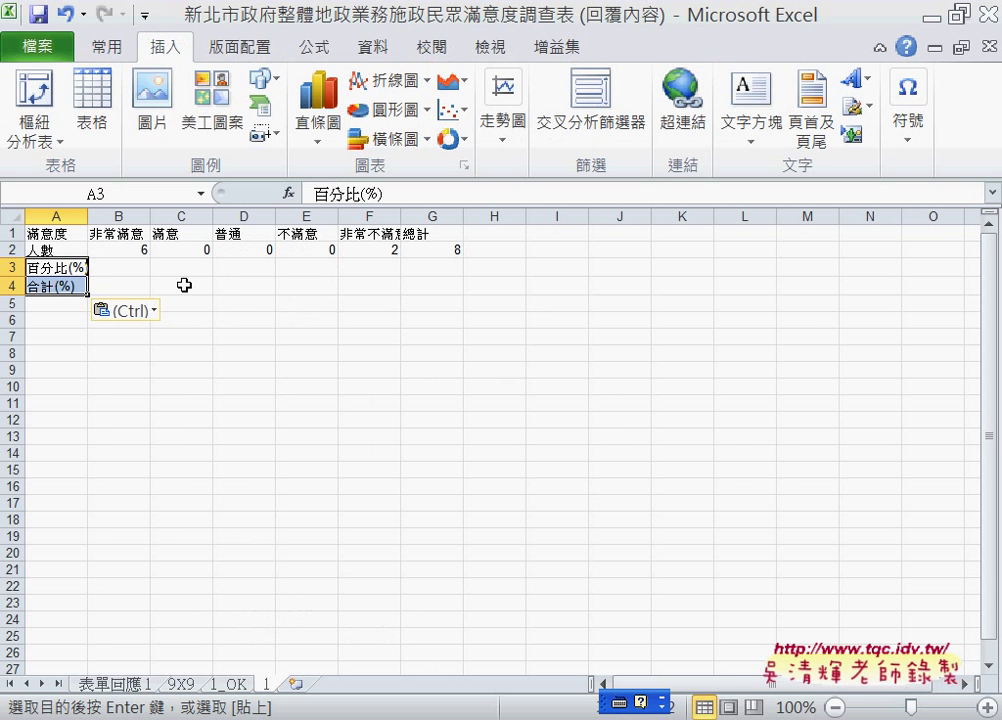
Enter =B2/$G2 in B3 so it shows 0.75 for 非常滿意.
click(140, 268)
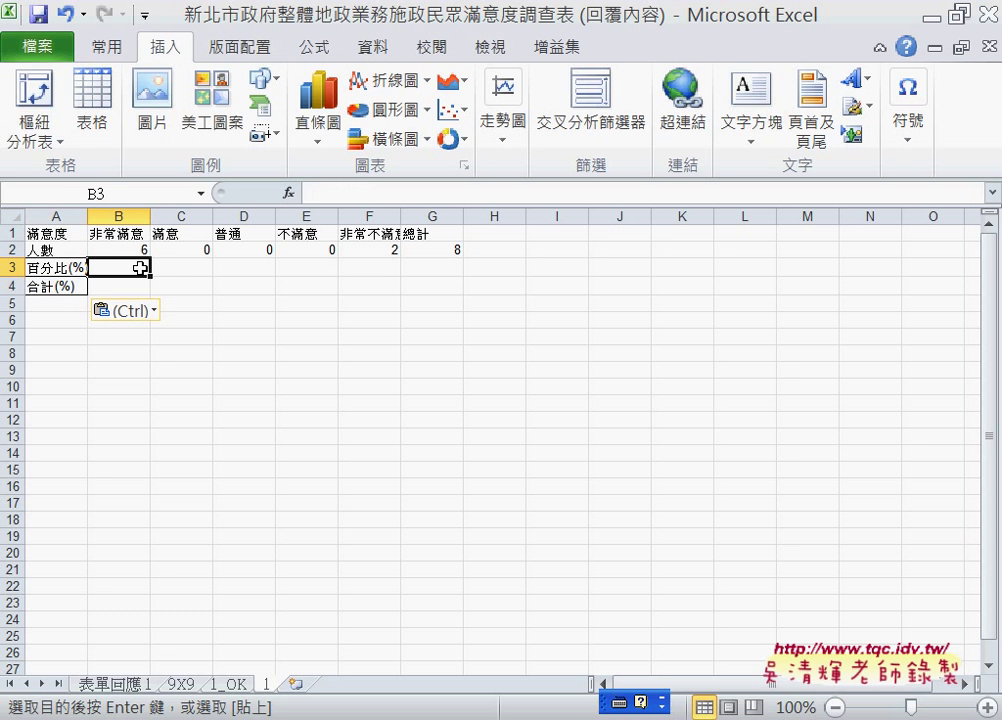
click(323, 194)
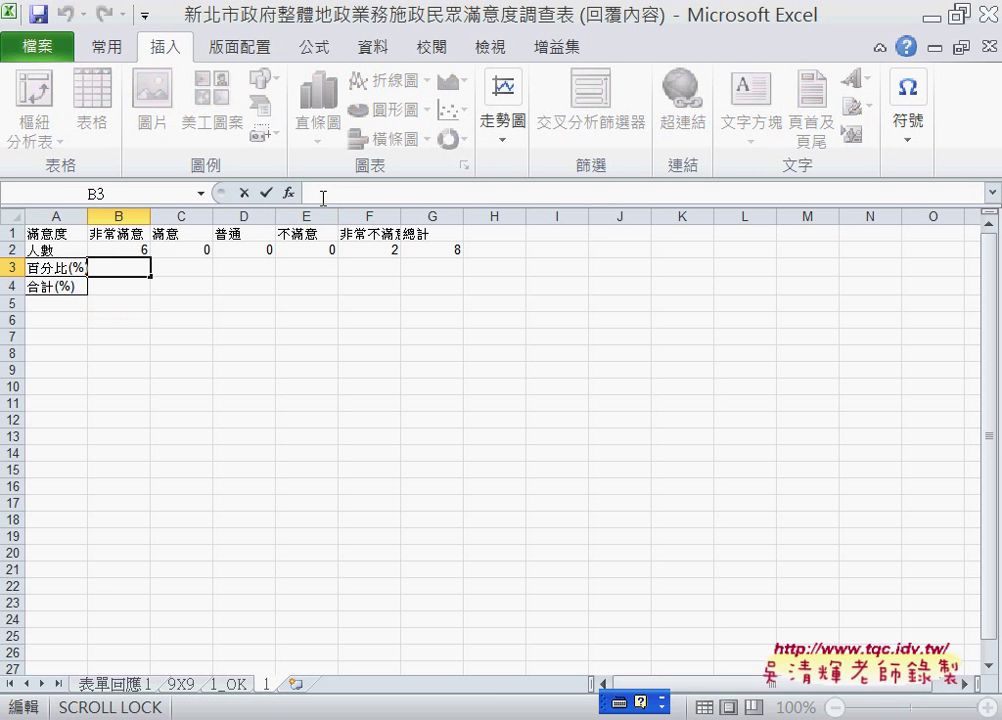
text(=)
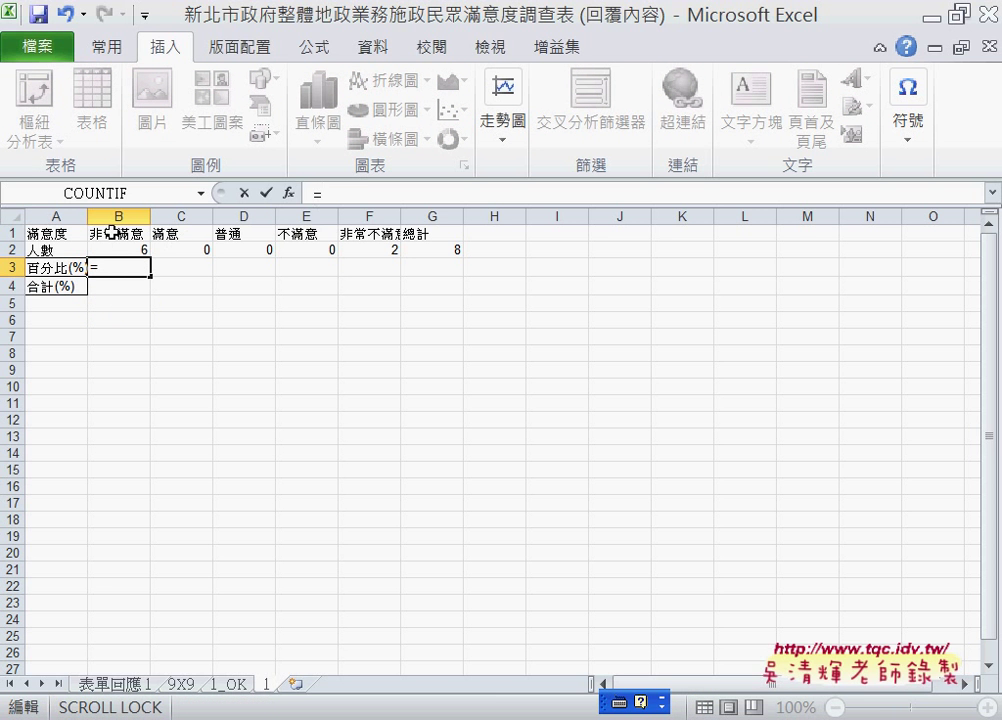
click(117, 250)
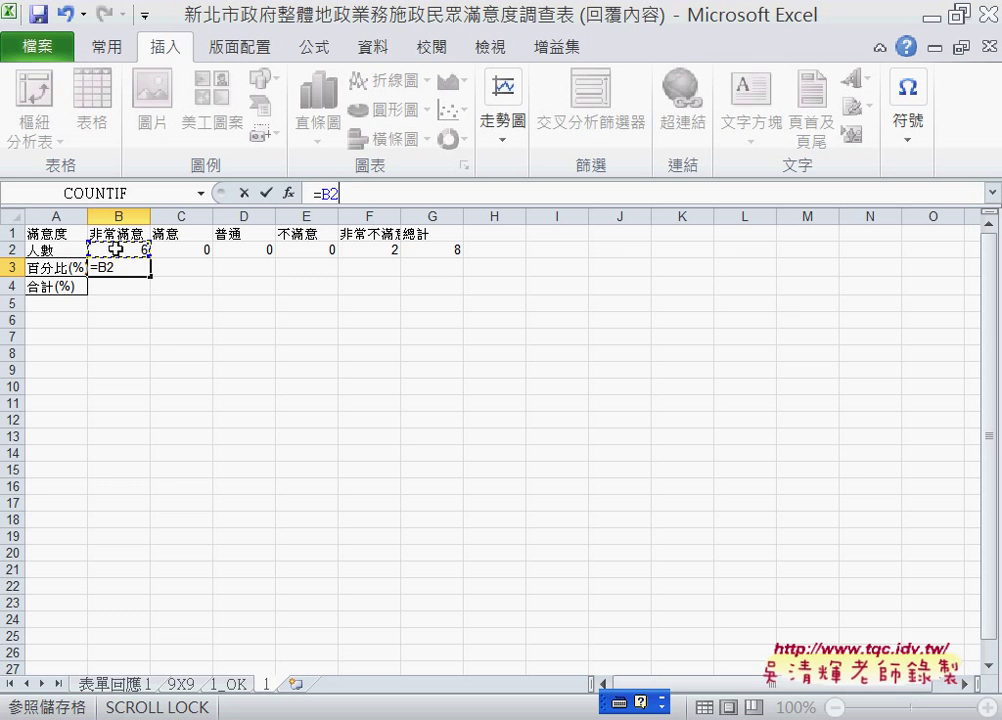
text(/)
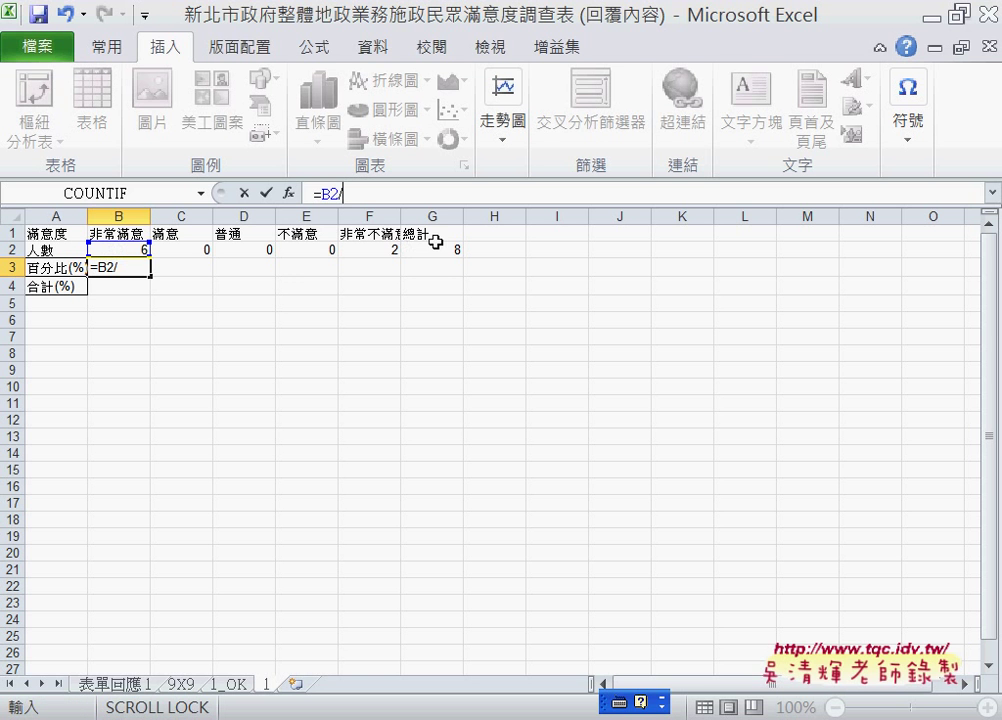
click(448, 252)
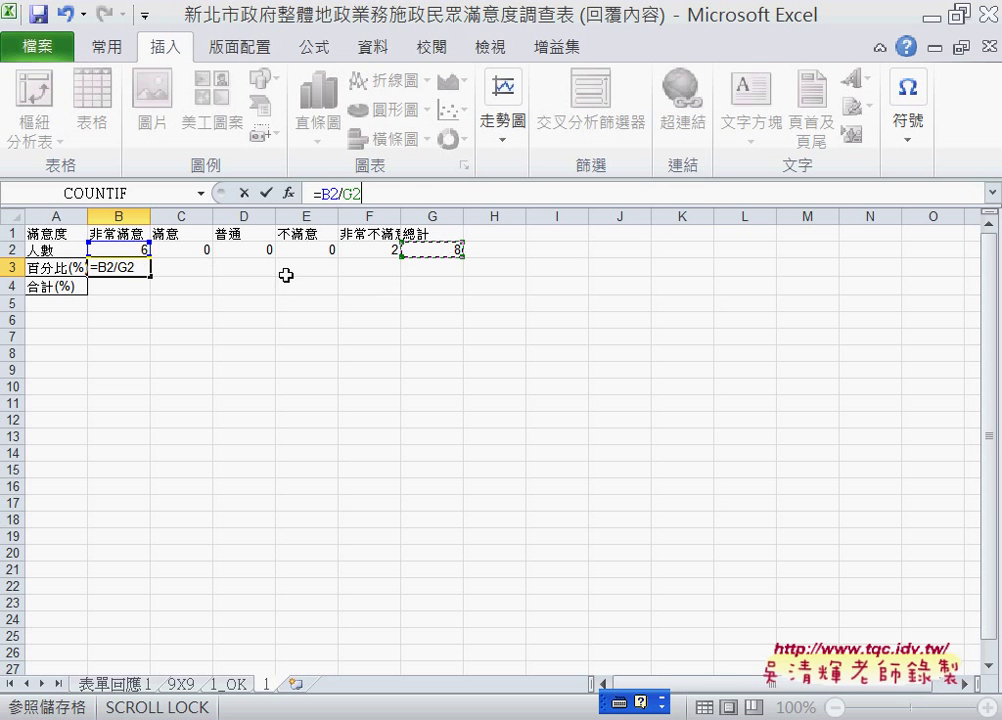
click(352, 193)
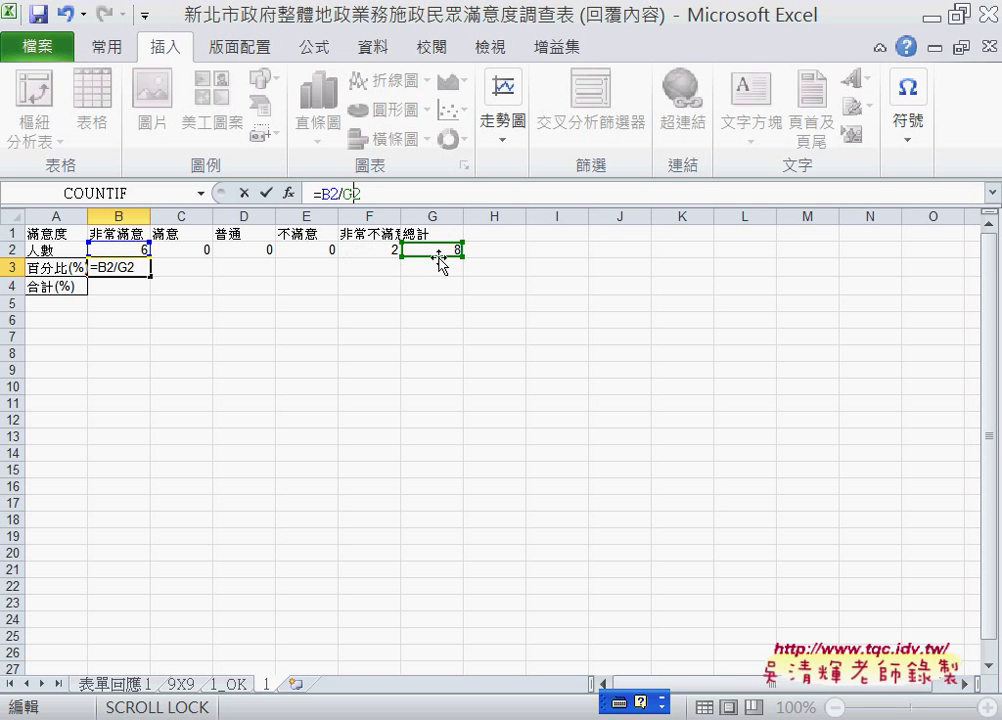
click(360, 195)
key(F4)
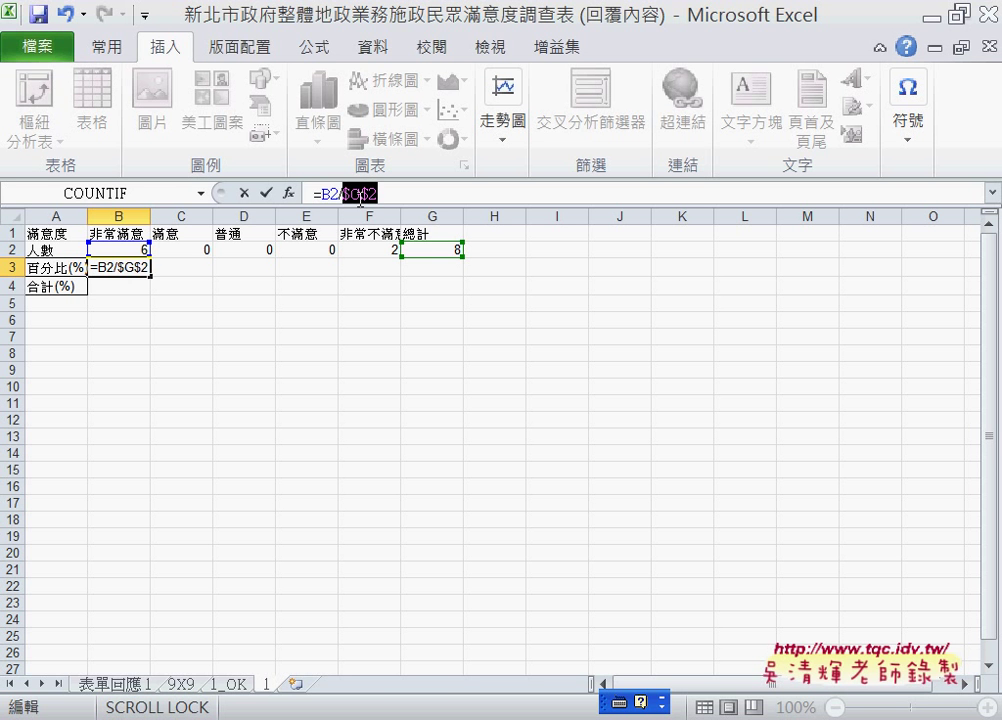
key(F4)
key(F4)
Fill the share formula across B3:F3 and format those cells as percentages.
click(267, 200)
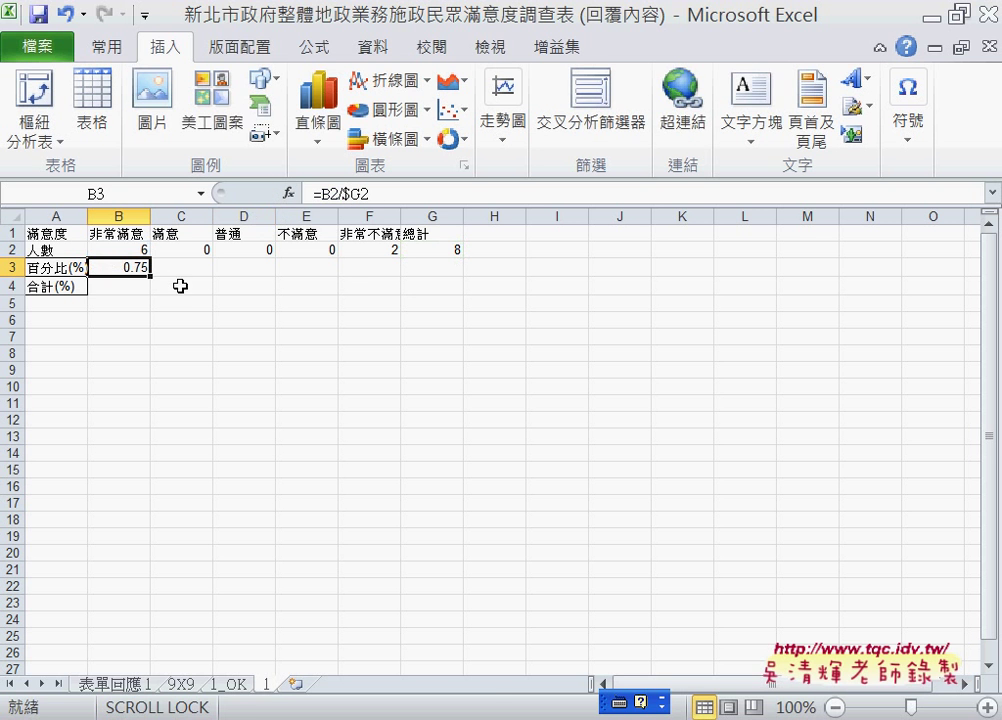
mouse_move(150, 276)
mouse_down()
mouse_move(435, 279)
mouse_move(398, 279)
mouse_up()
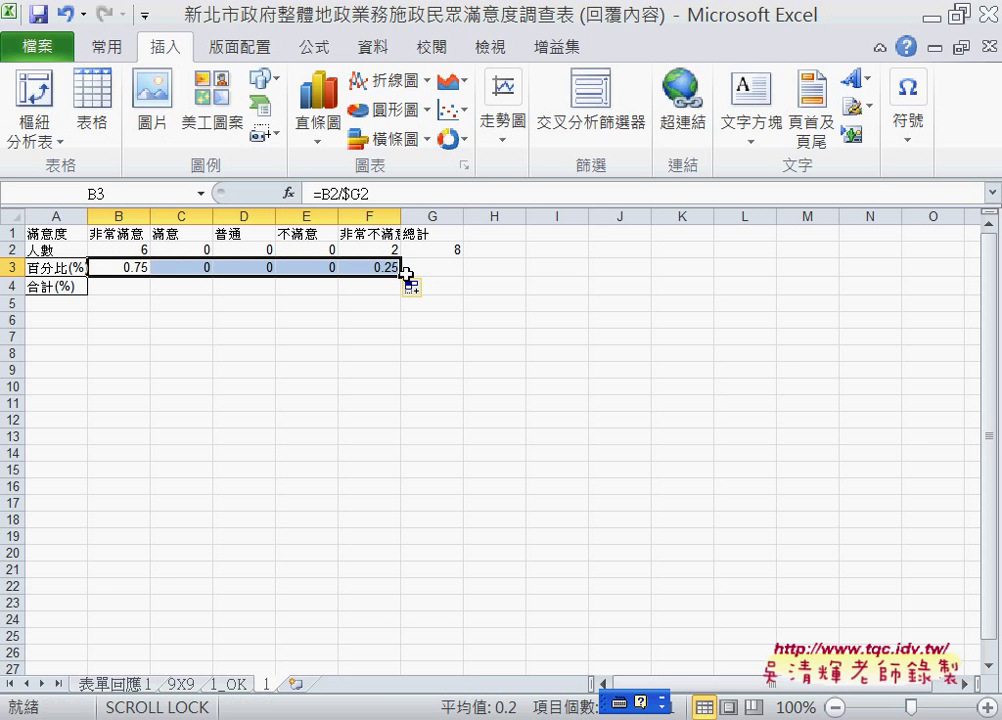
click(105, 48)
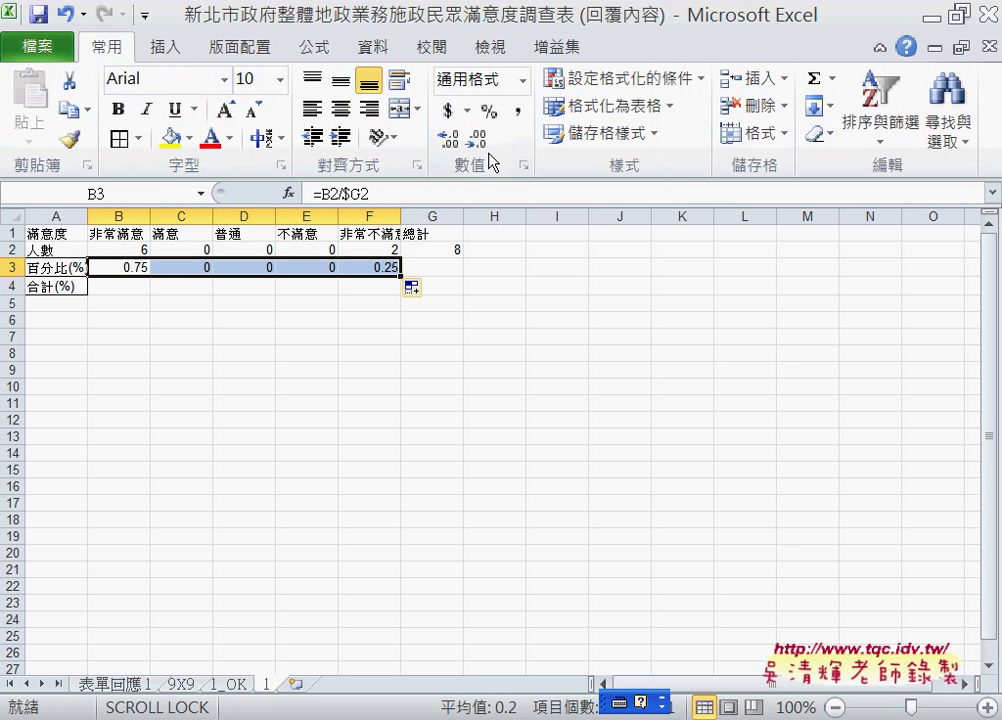
click(490, 112)
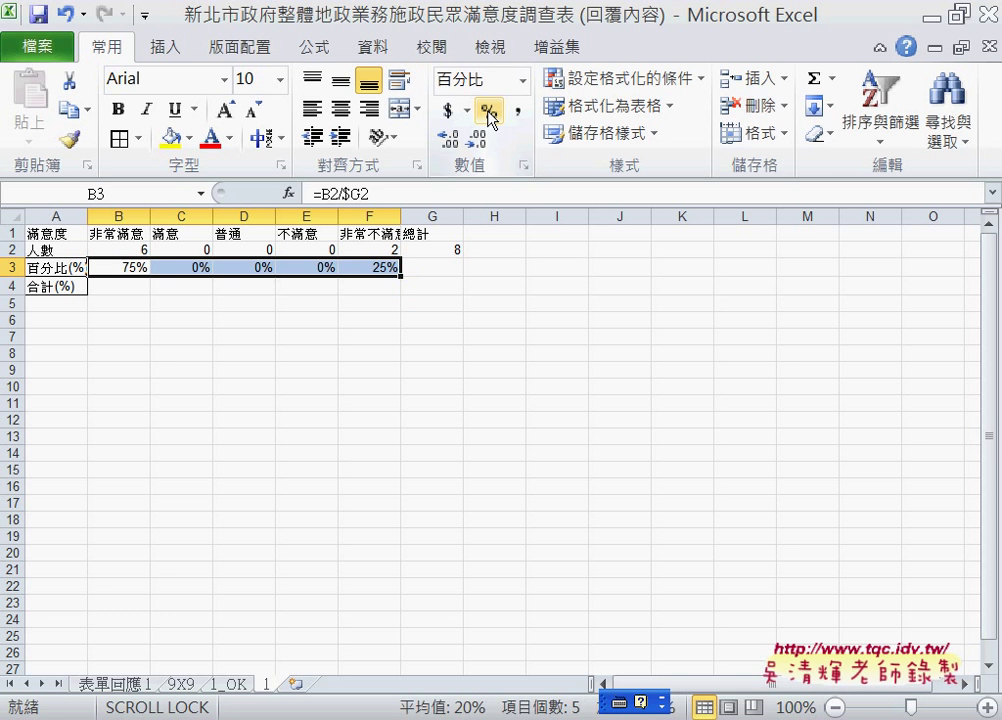
AutoSum B3:F3 into G3 to show the 100% total.
click(447, 267)
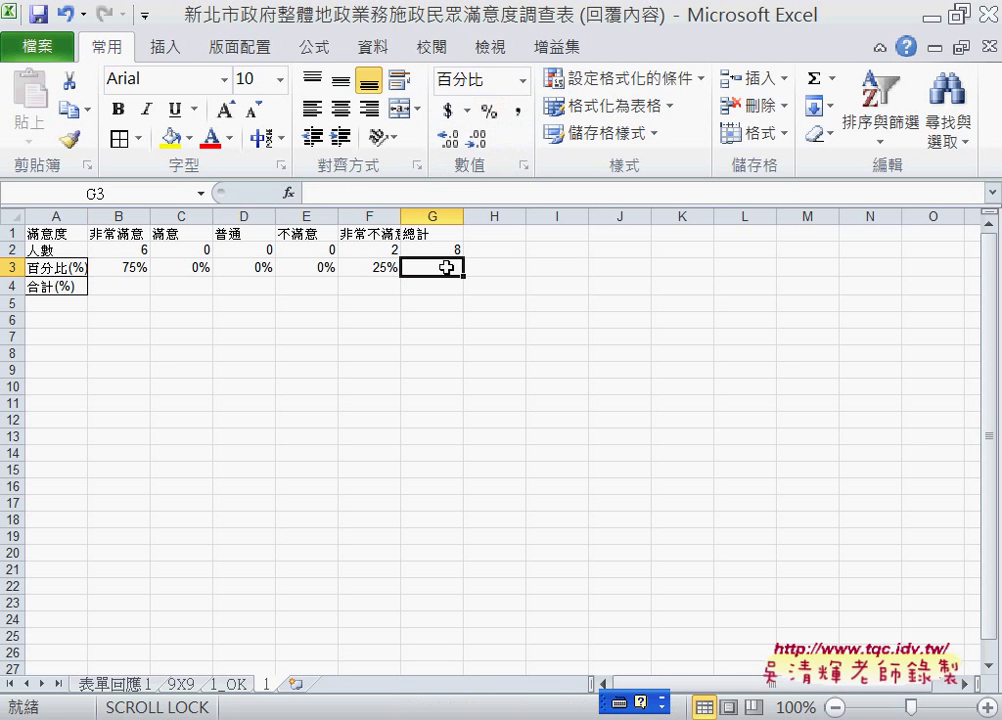
click(814, 84)
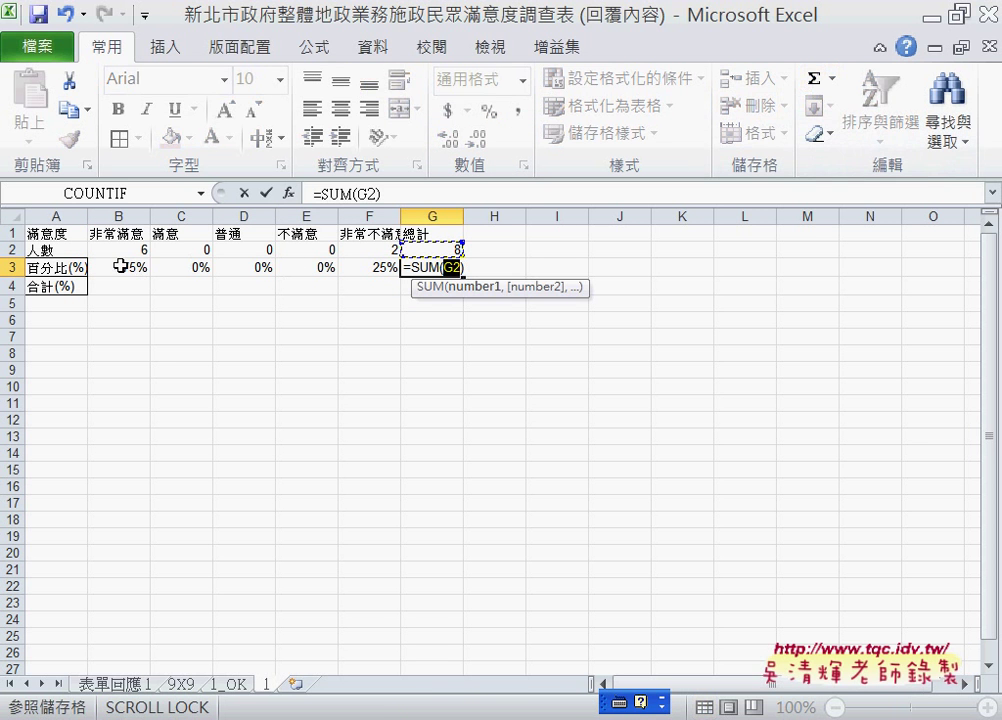
drag(115, 267, 368, 266)
click(266, 192)
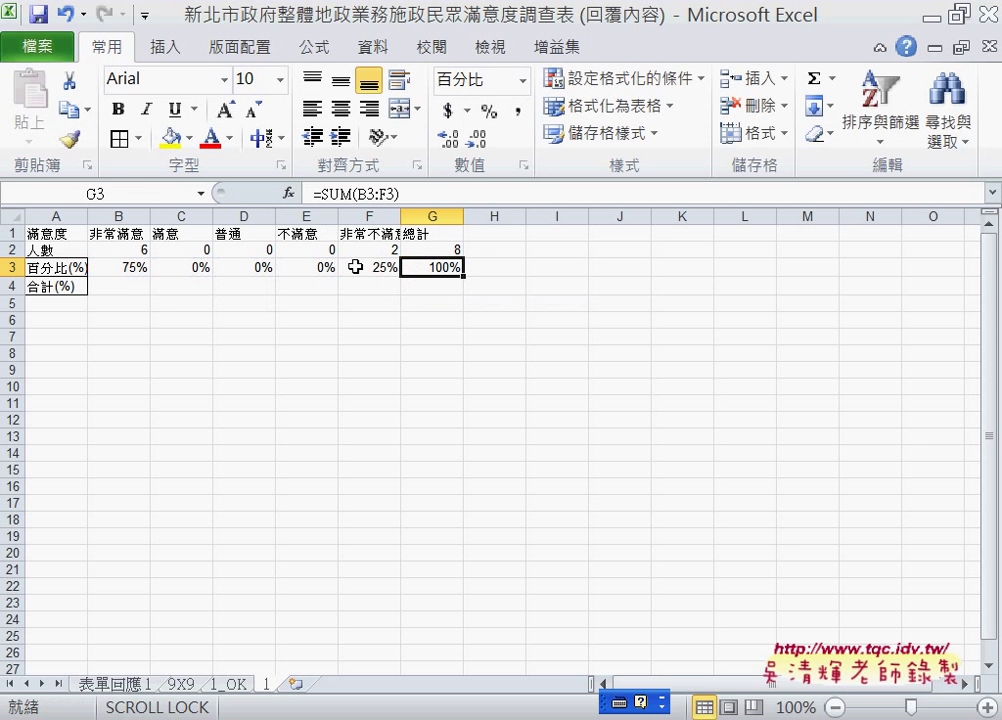
drag(121, 285, 186, 286)
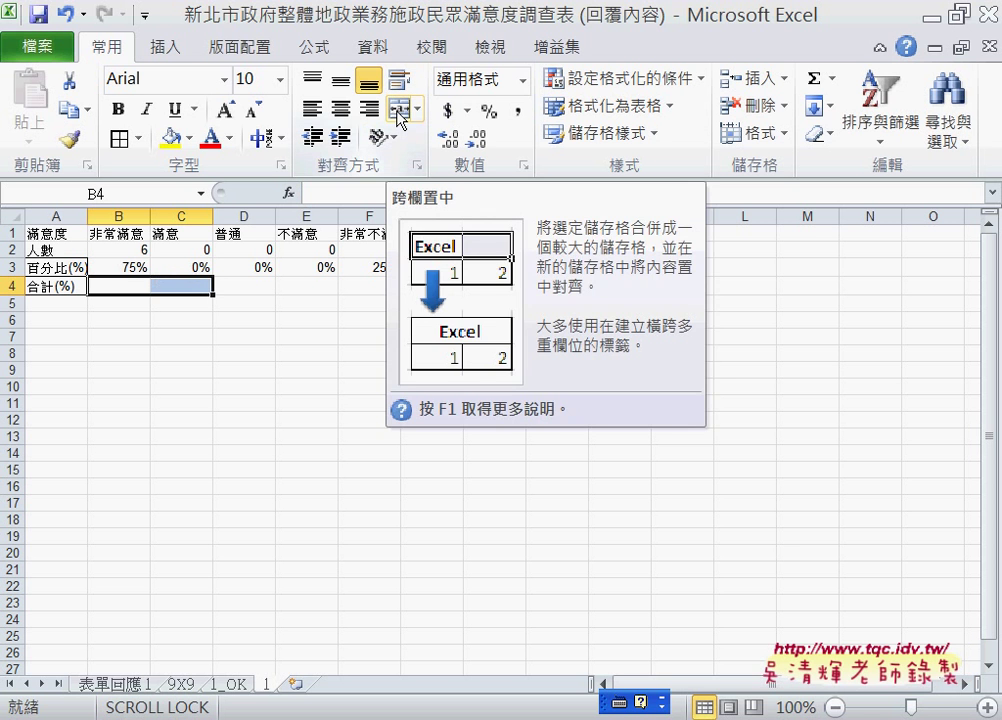
Merge and center B4:C4 and E4:F4.
click(399, 112)
drag(317, 285, 367, 285)
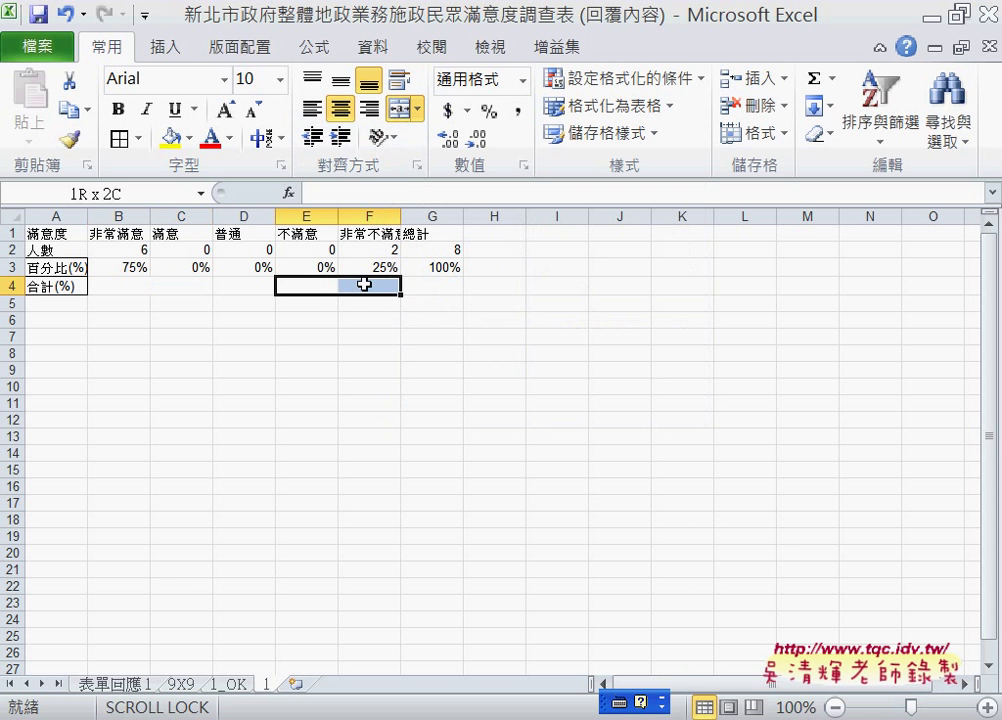
click(399, 112)
Enter =B3+C3 in merged B4 (75%) and =D3 in D4 (0%).
click(173, 289)
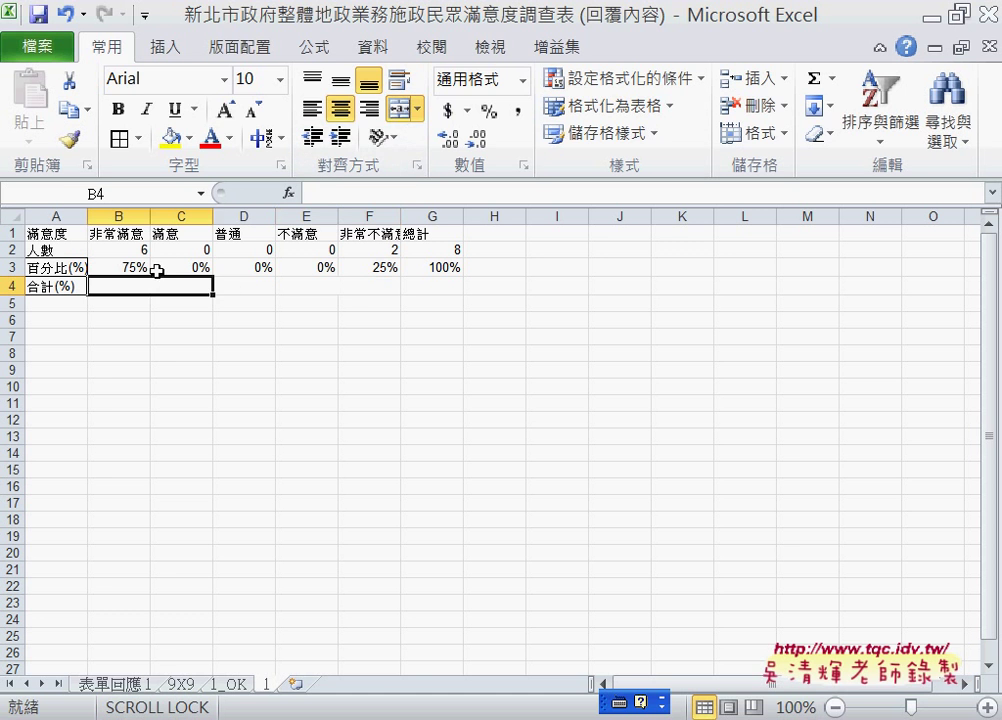
click(333, 186)
text(=)
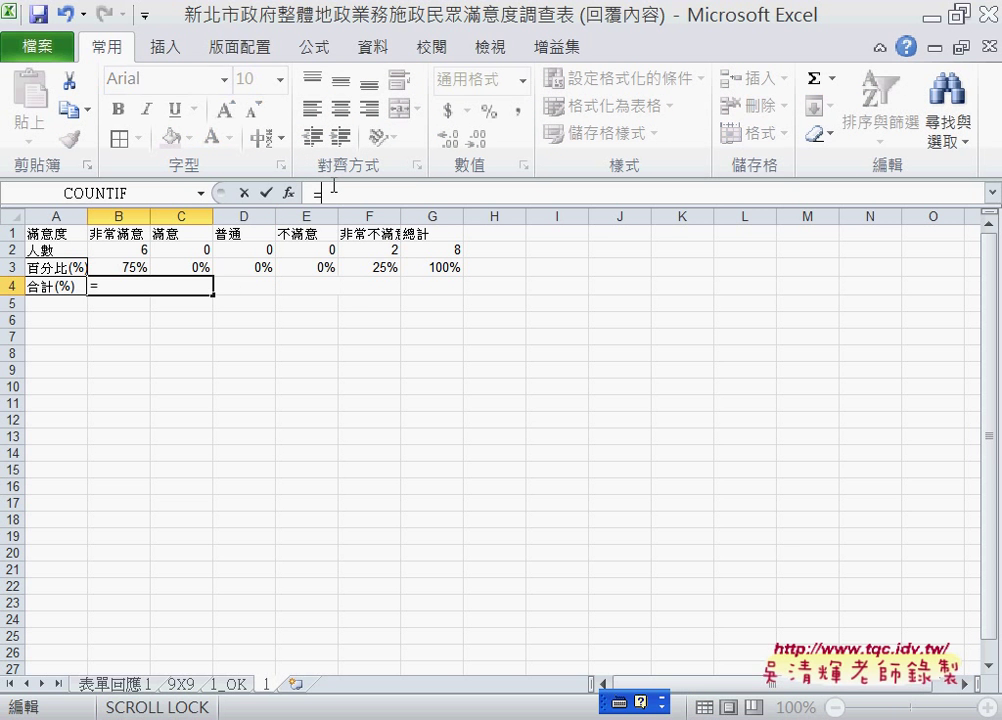
click(124, 265)
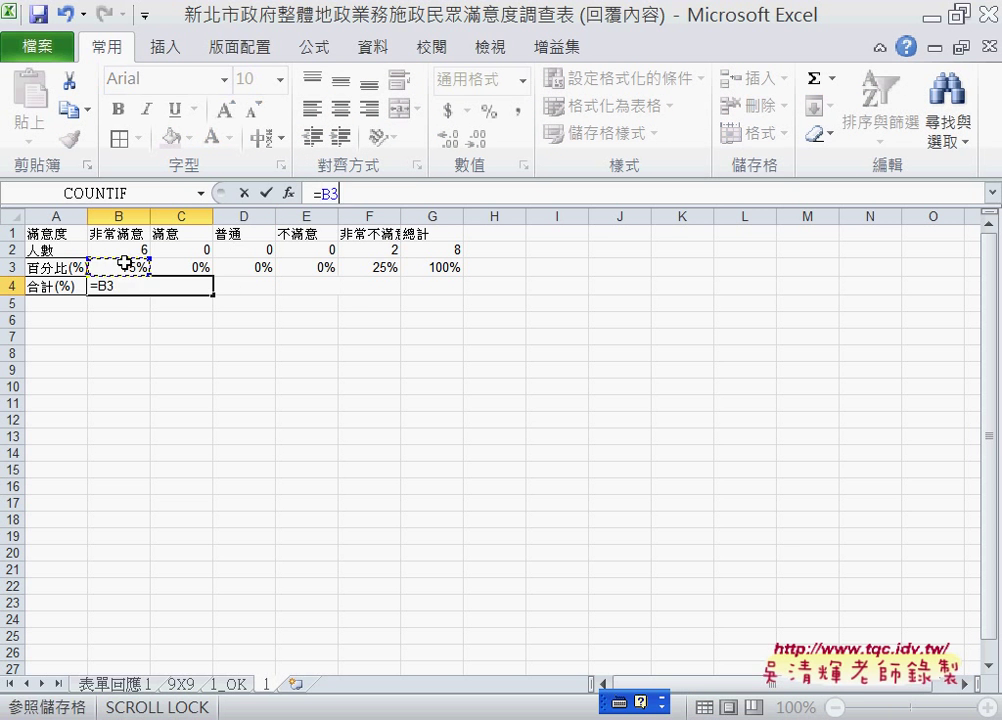
text(+)
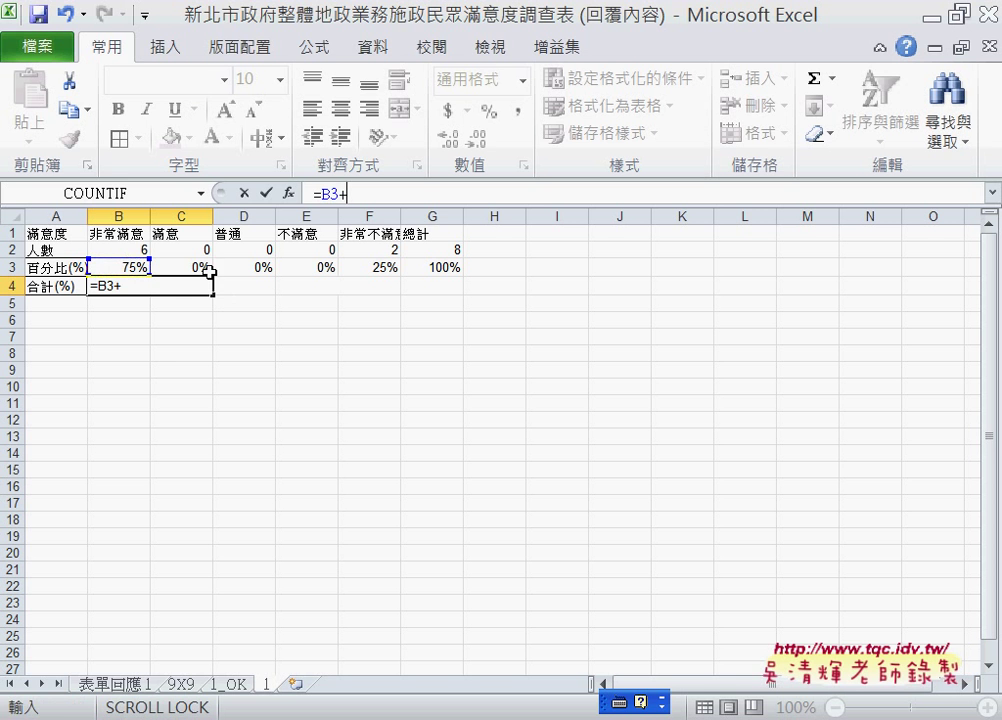
click(197, 266)
click(267, 193)
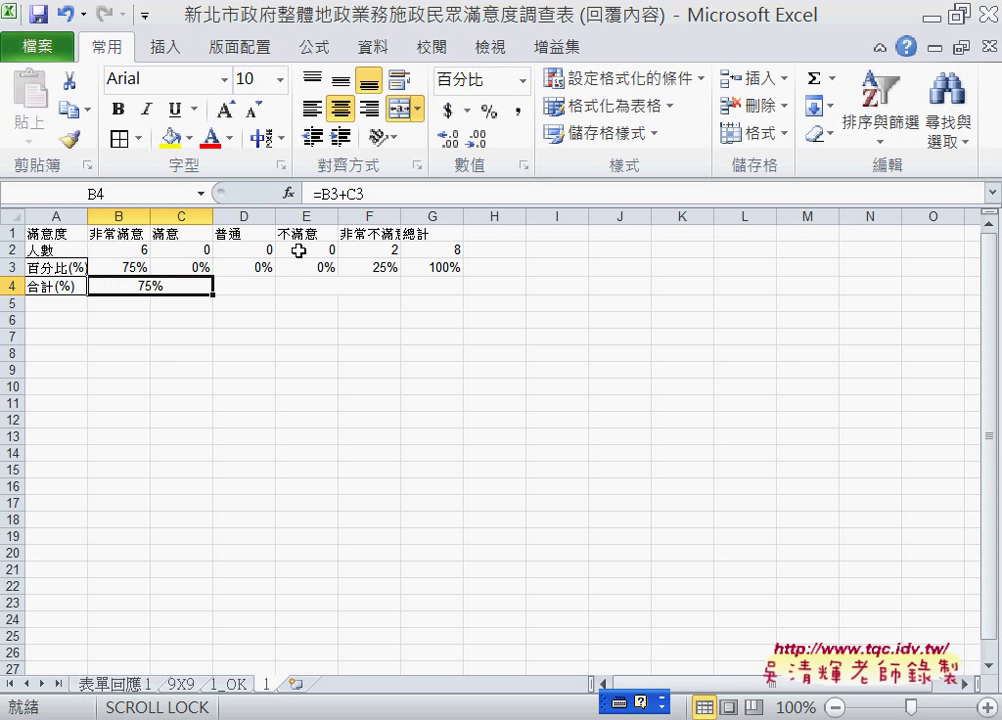
click(250, 287)
click(327, 197)
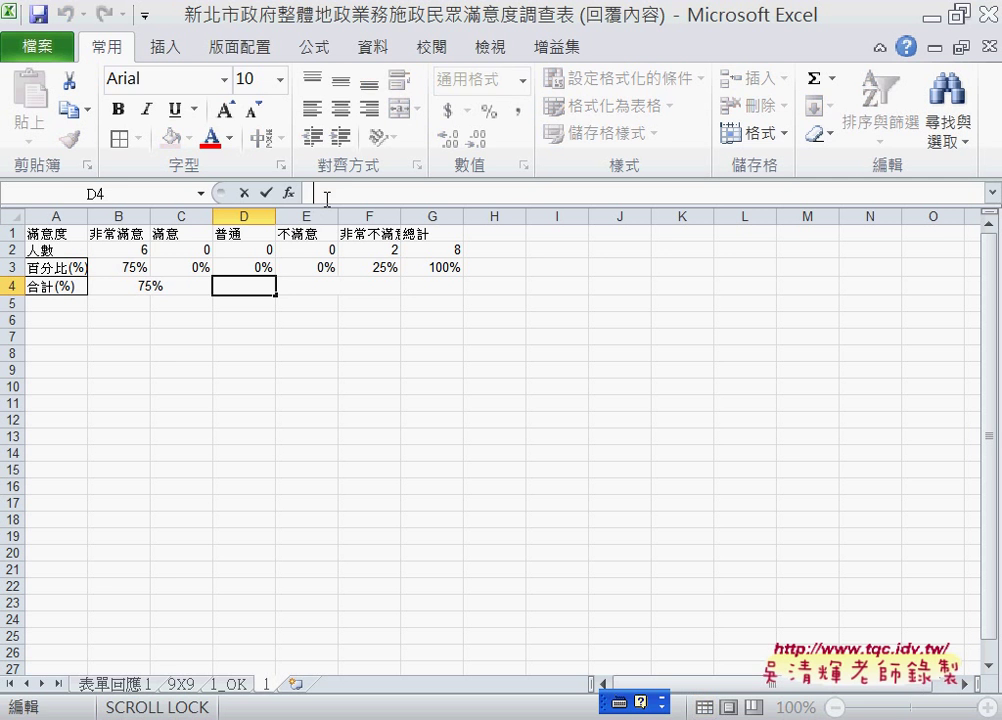
text(=)
click(255, 266)
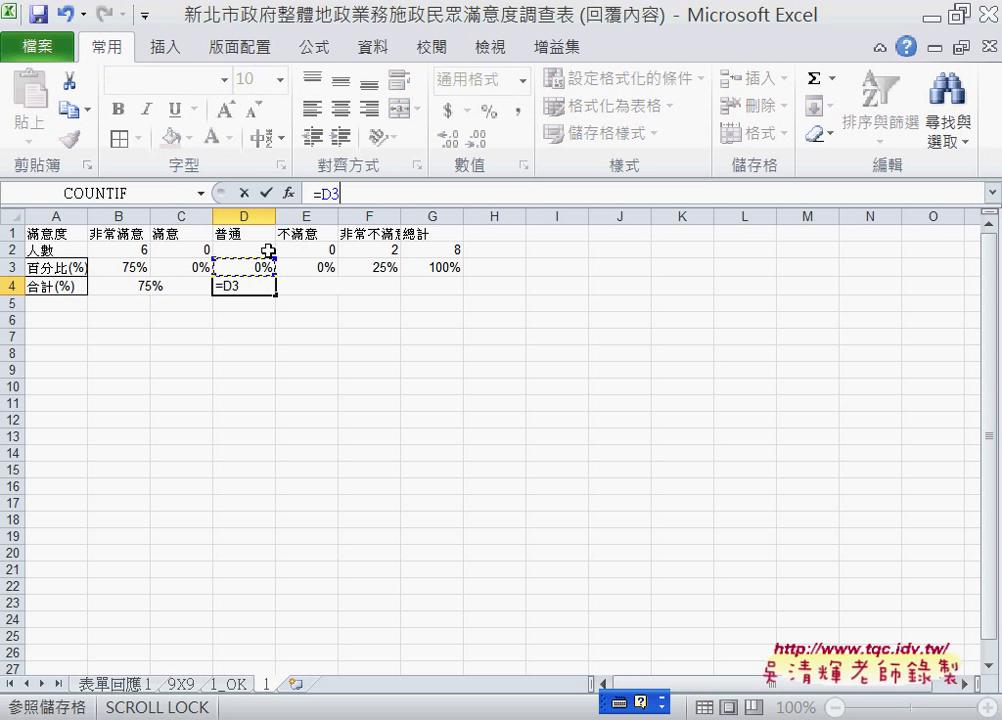
click(267, 196)
Enter =E3+F3 in merged E4 to show 25%.
click(333, 286)
click(356, 194)
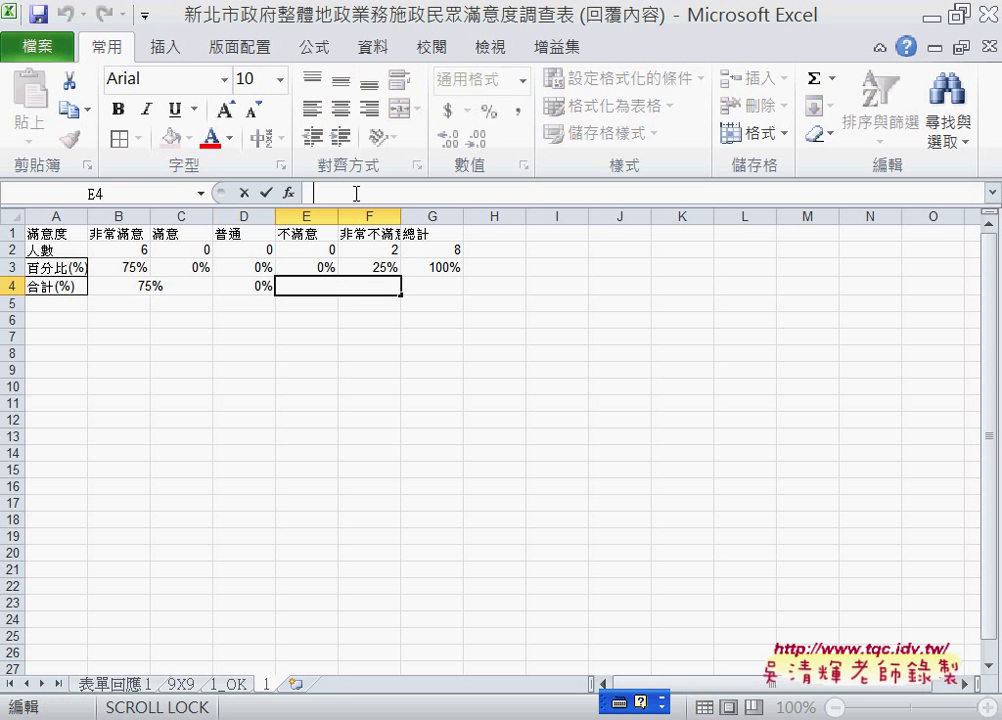
text(=)
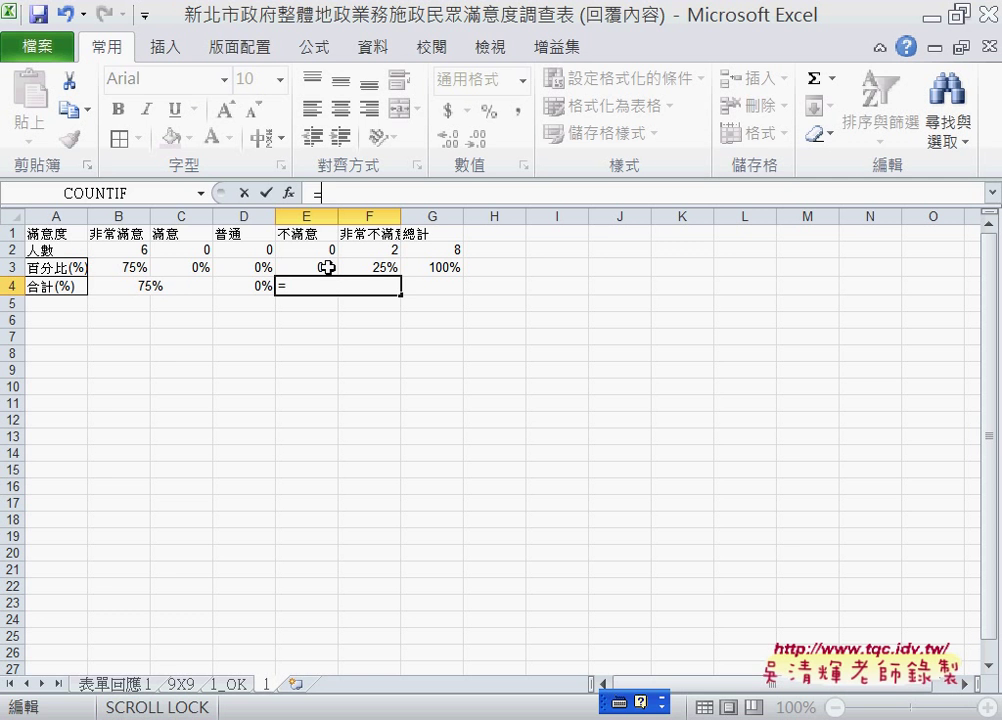
click(328, 267)
text(+)
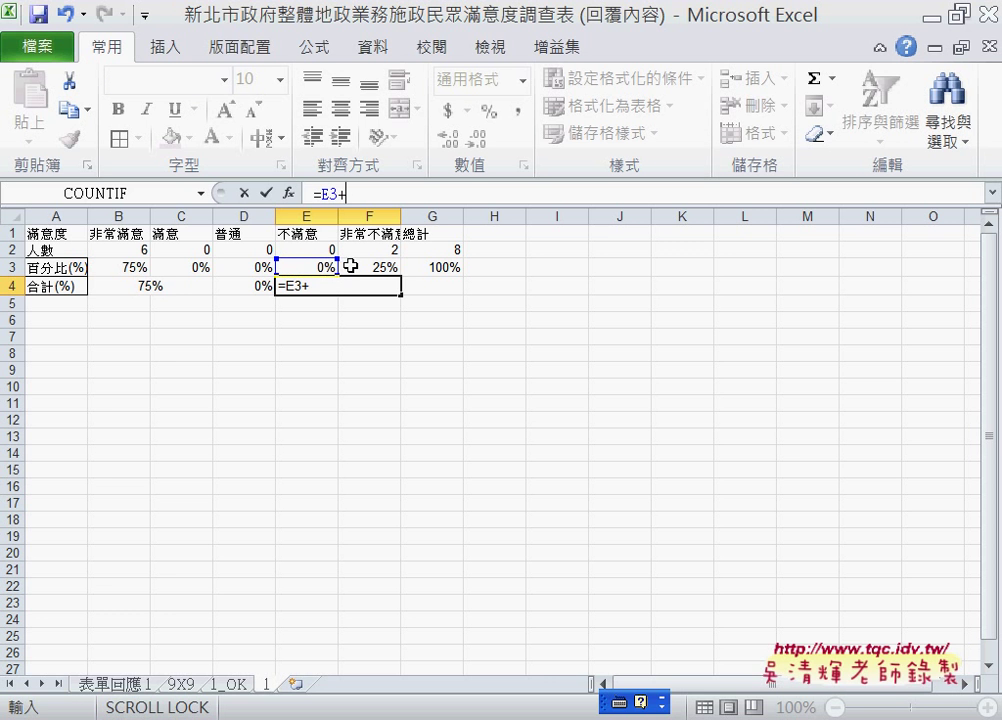
click(358, 267)
click(267, 194)
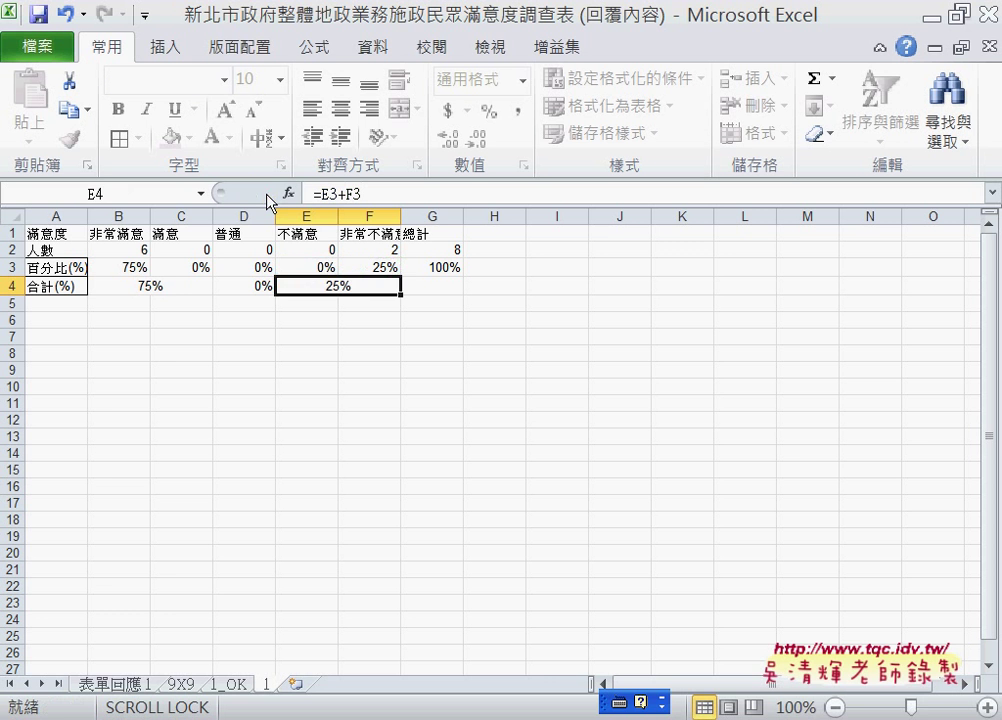
AutoSum B4:F4 into G4 to total 100%.
click(414, 286)
click(810, 80)
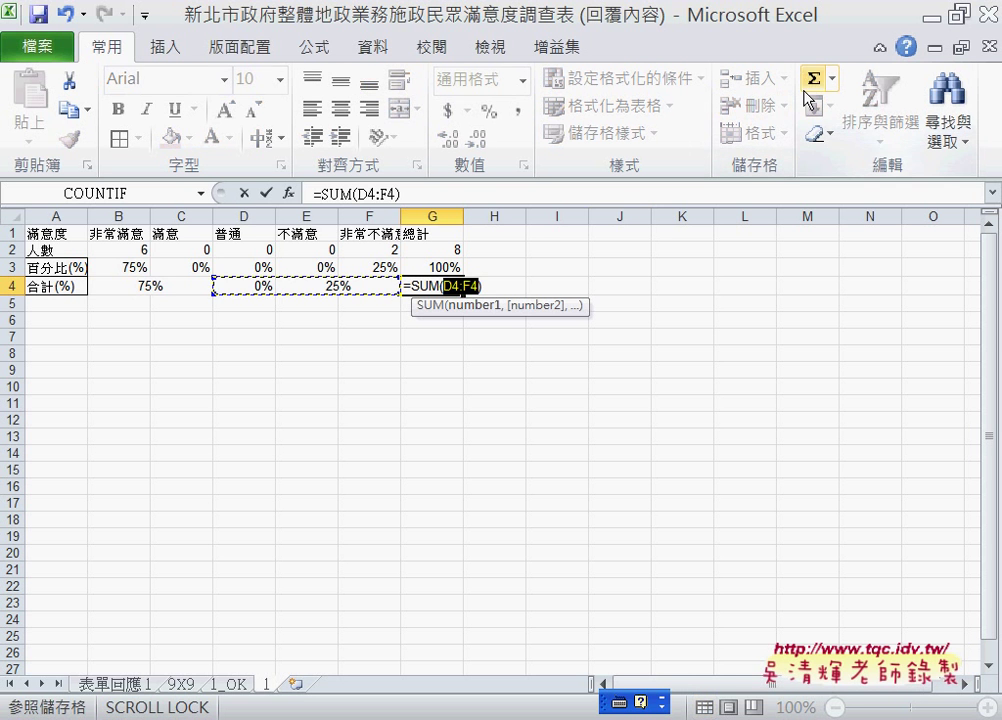
click(192, 285)
drag(192, 285, 345, 285)
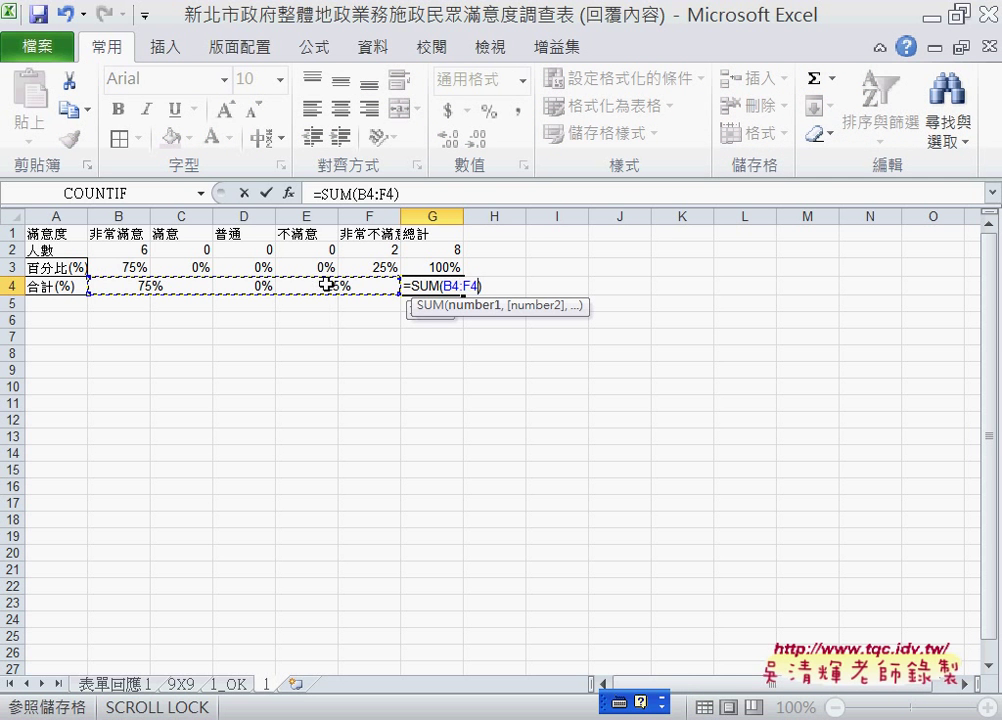
click(267, 194)
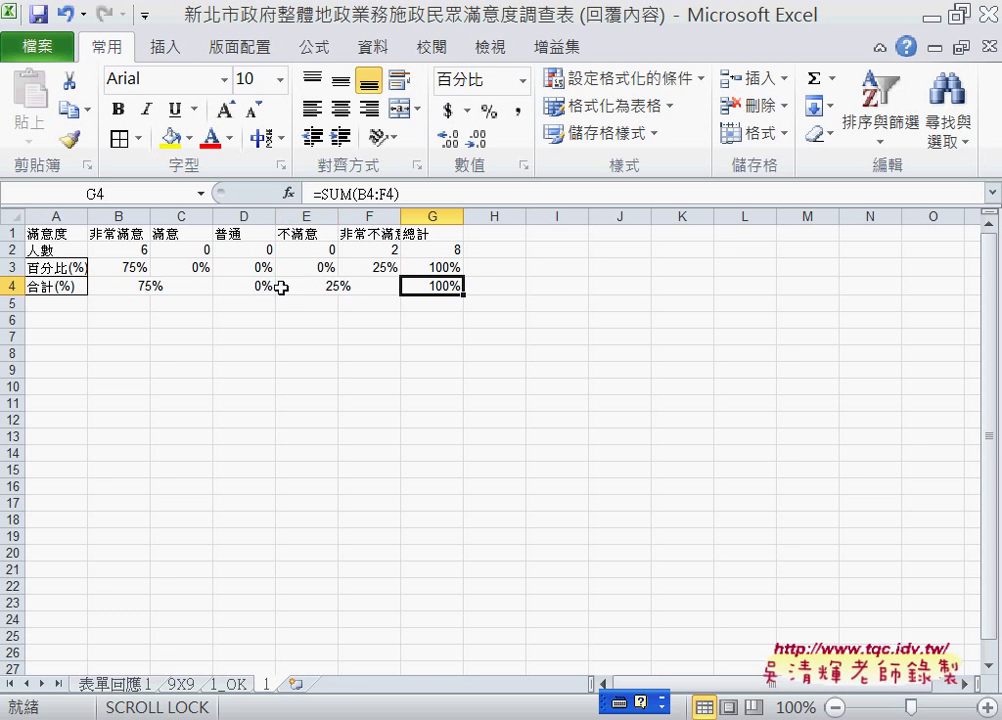
mouse_move(40, 233)
mouse_down()
mouse_move(137, 268)
mouse_move(422, 279)
mouse_up()
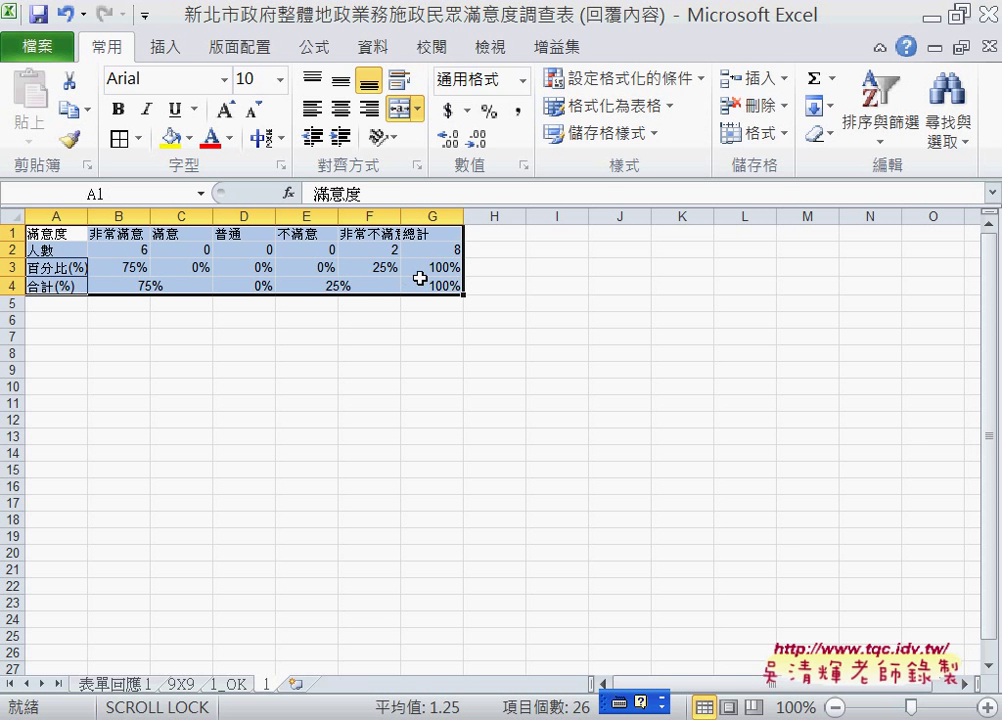
Apply All Borders to A1:G4, then switch to the 附件3-報告範本.doc preview in Drive.
click(139, 139)
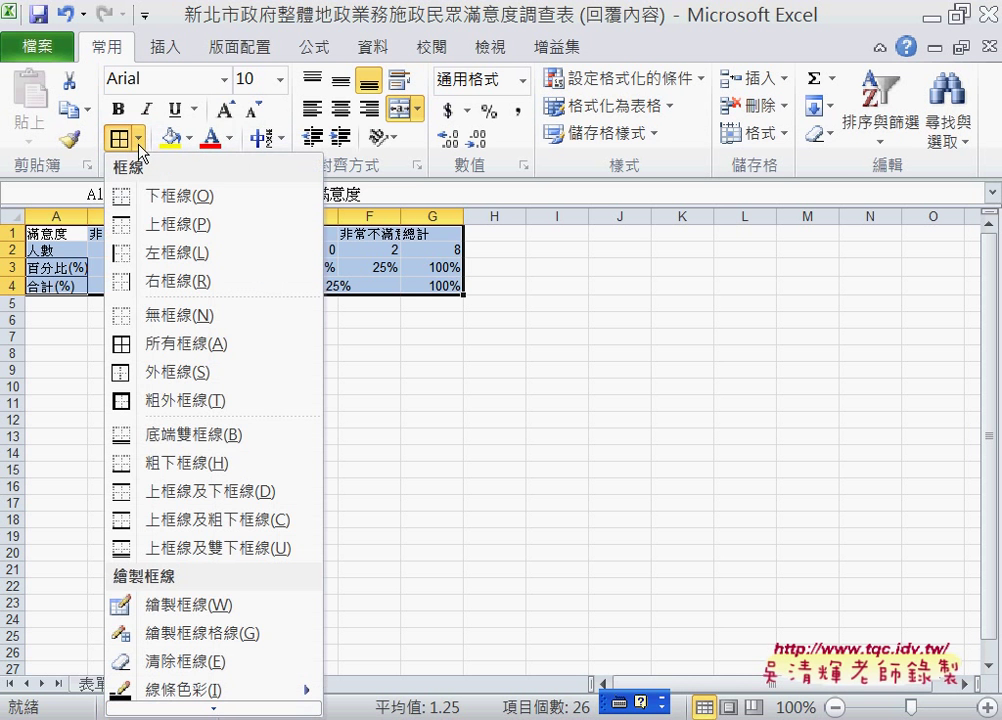
click(170, 347)
click(330, 370)
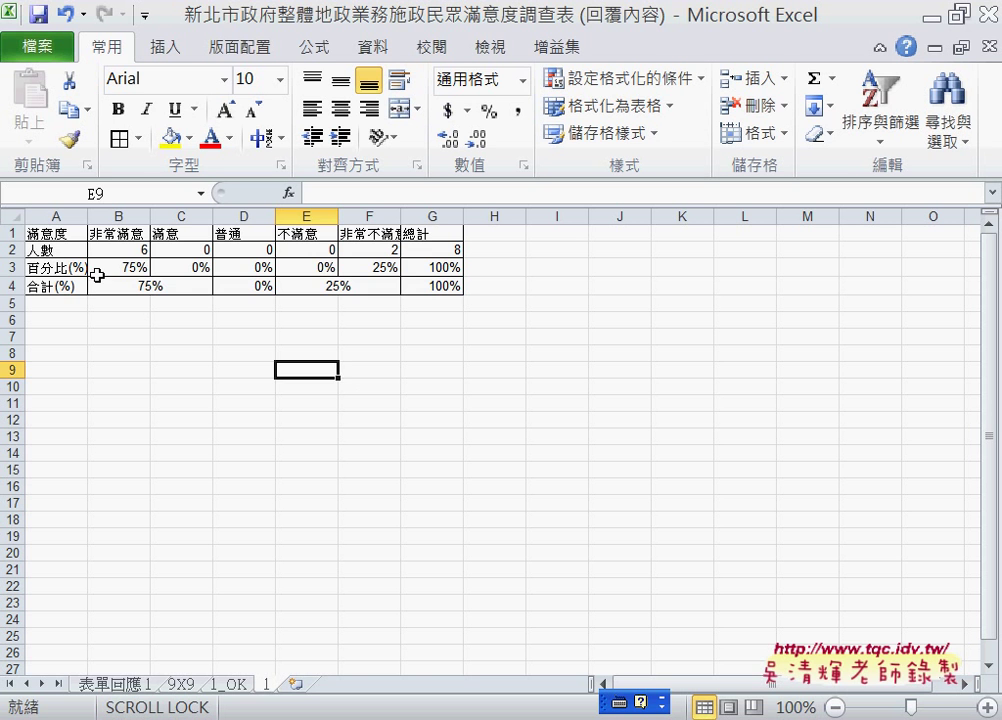
drag(80, 234, 430, 290)
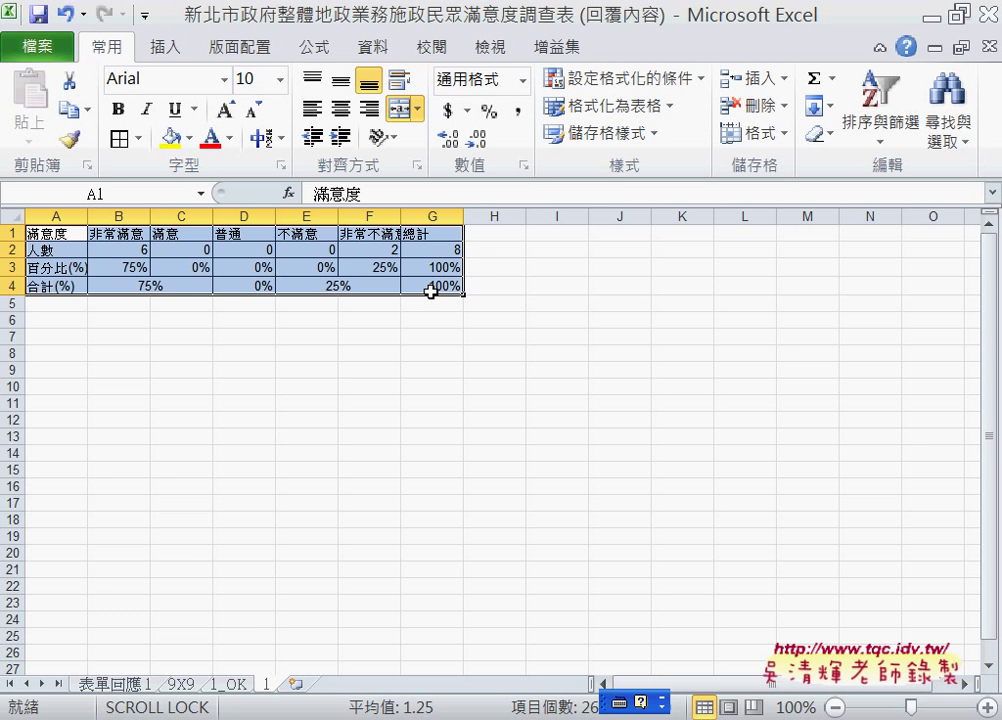
click(400, 718)
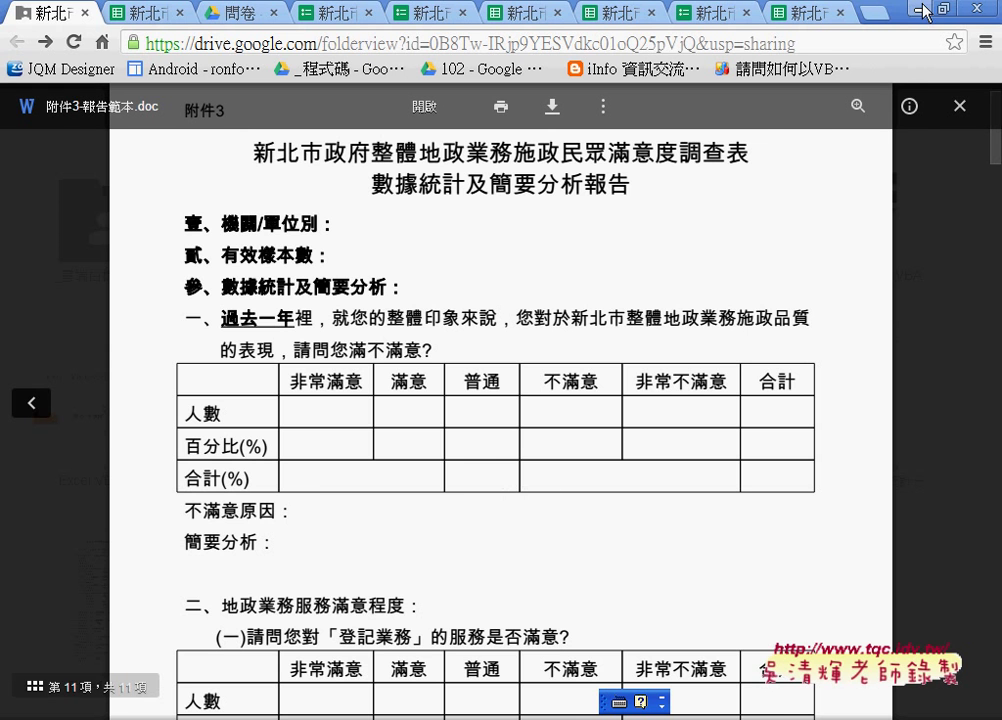
Return to Excel's sheet 1 and deselect the bordered A1:G4 table.
key(alt+Tab)
click(336, 403)
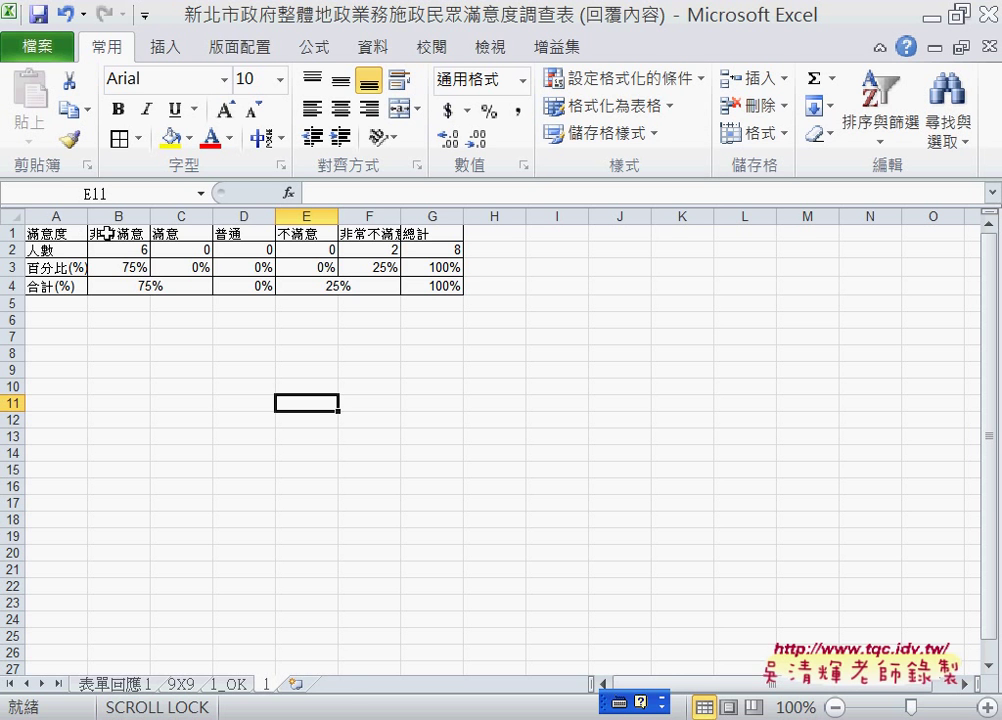
Select the B1:F2 satisfaction categories and counts and insert a 3-D Exploded Pie chart.
drag(106, 233, 162, 246)
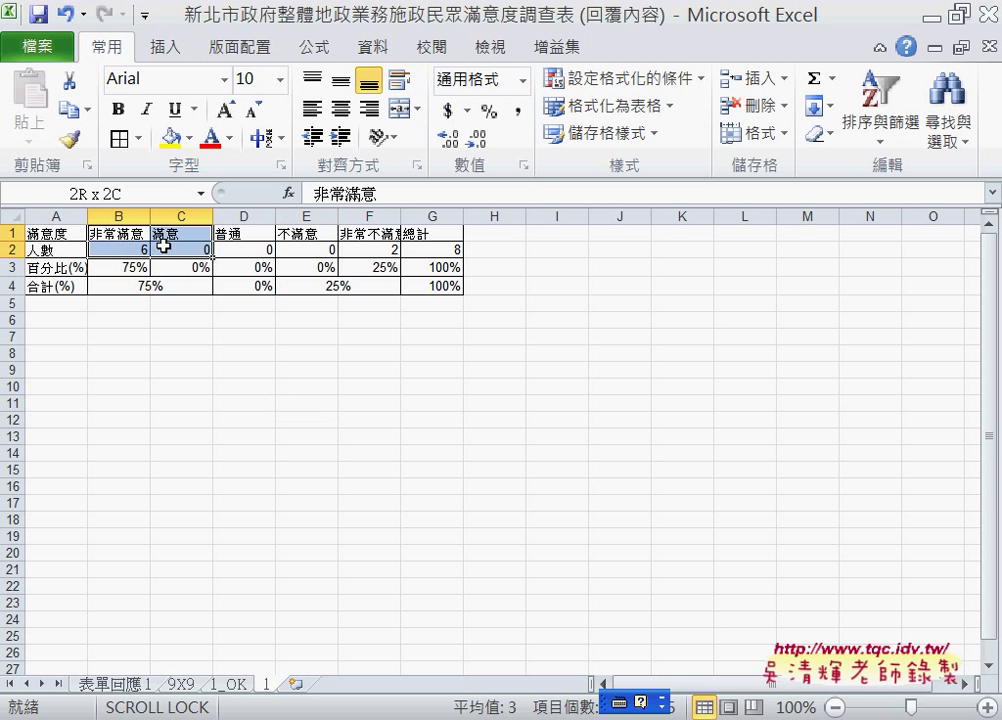
drag(162, 246, 380, 242)
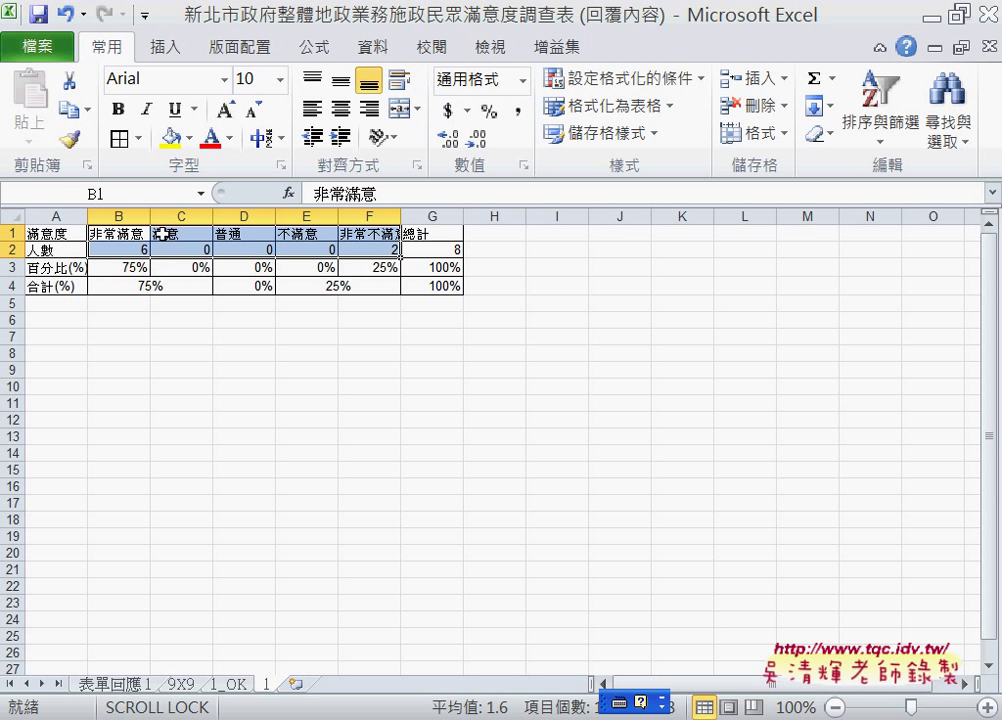
drag(138, 232, 356, 243)
click(175, 50)
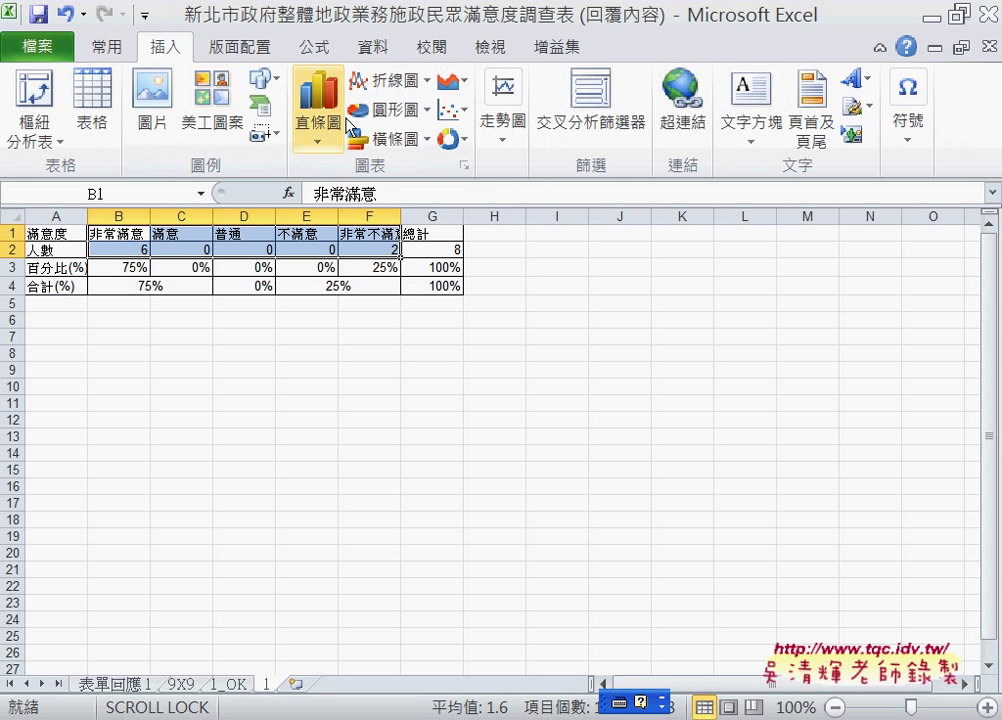
click(405, 112)
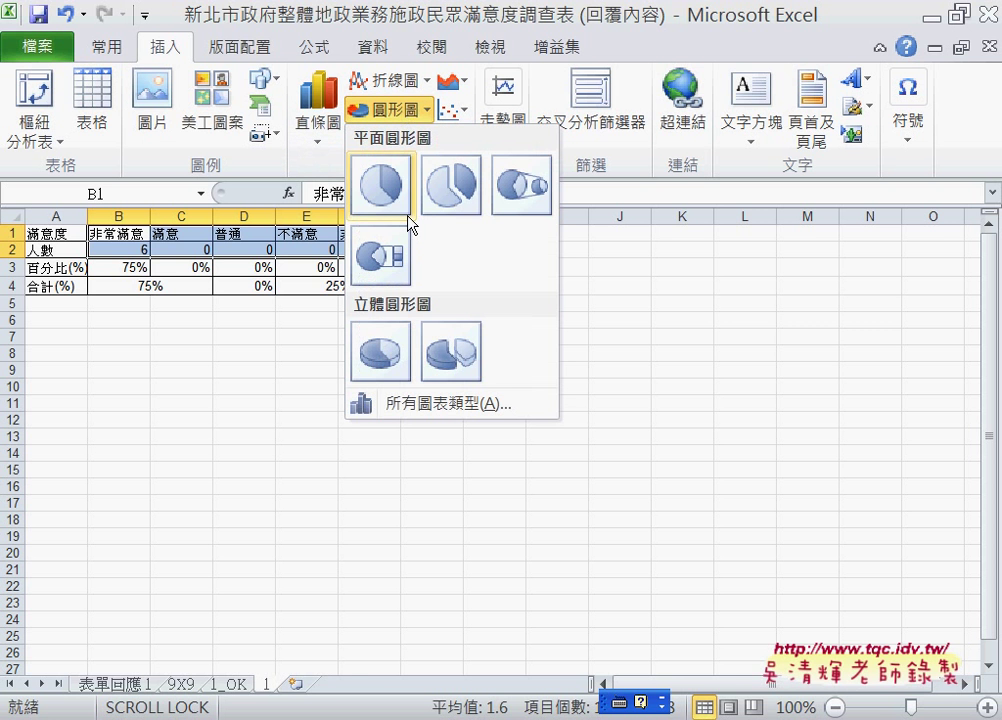
click(437, 360)
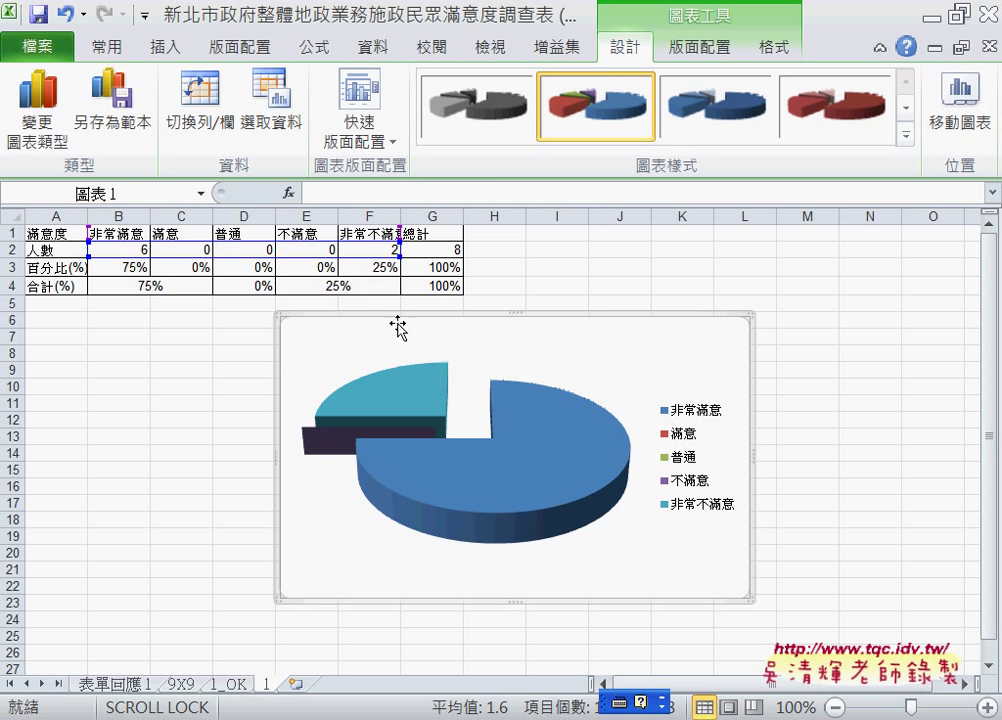
Move the pie chart left under the table, enlarge it, and set the legend font size to 8.
drag(376, 320, 191, 313)
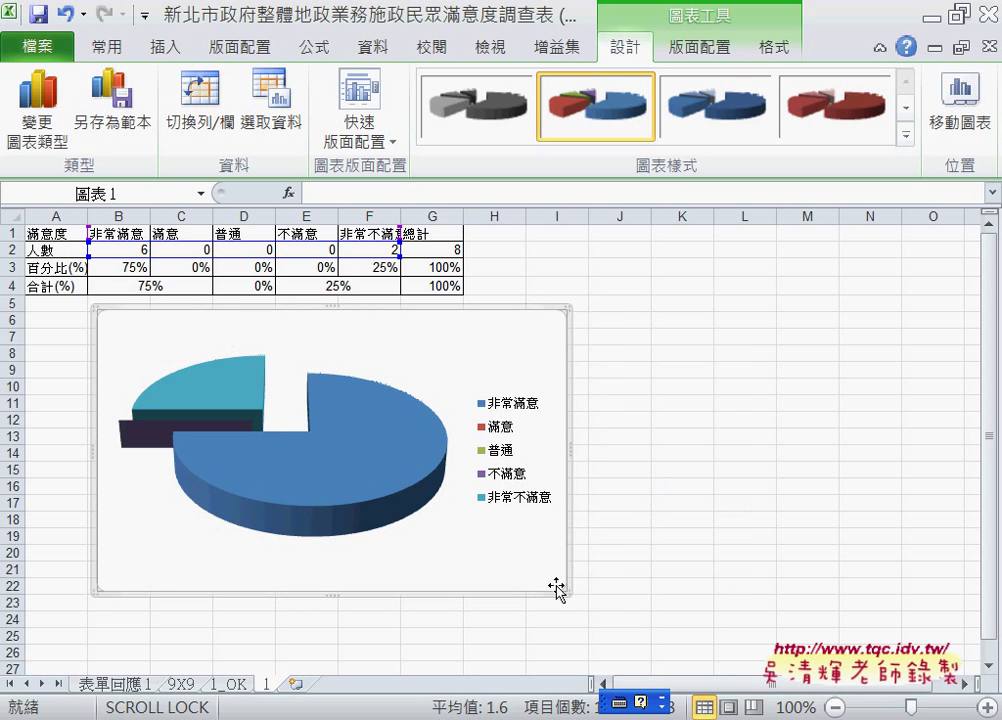
drag(557, 589, 666, 638)
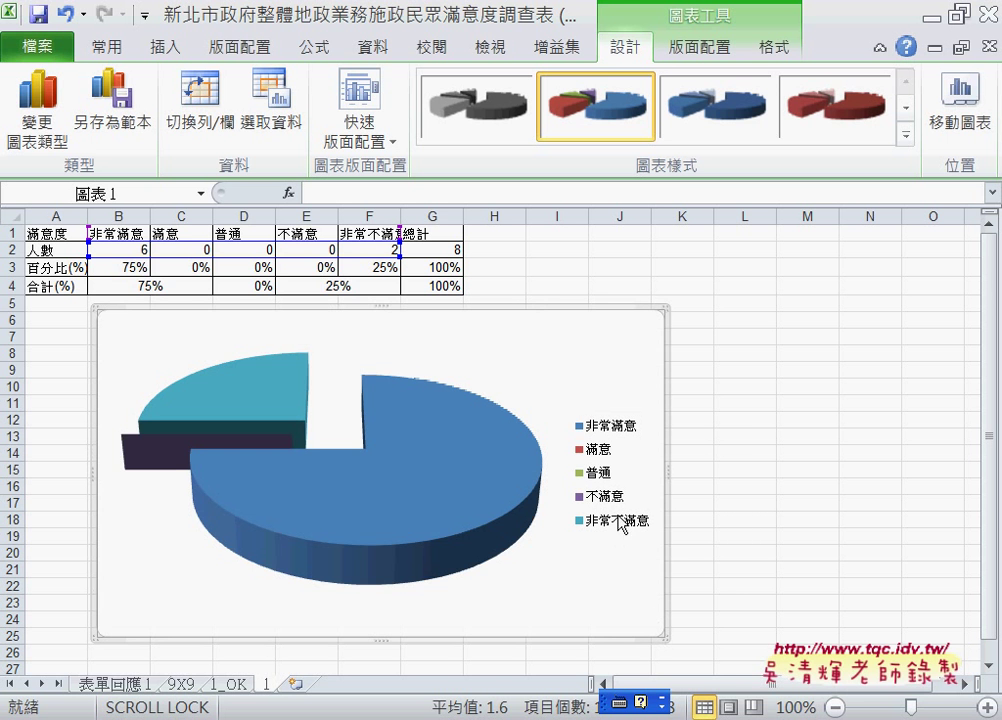
click(607, 429)
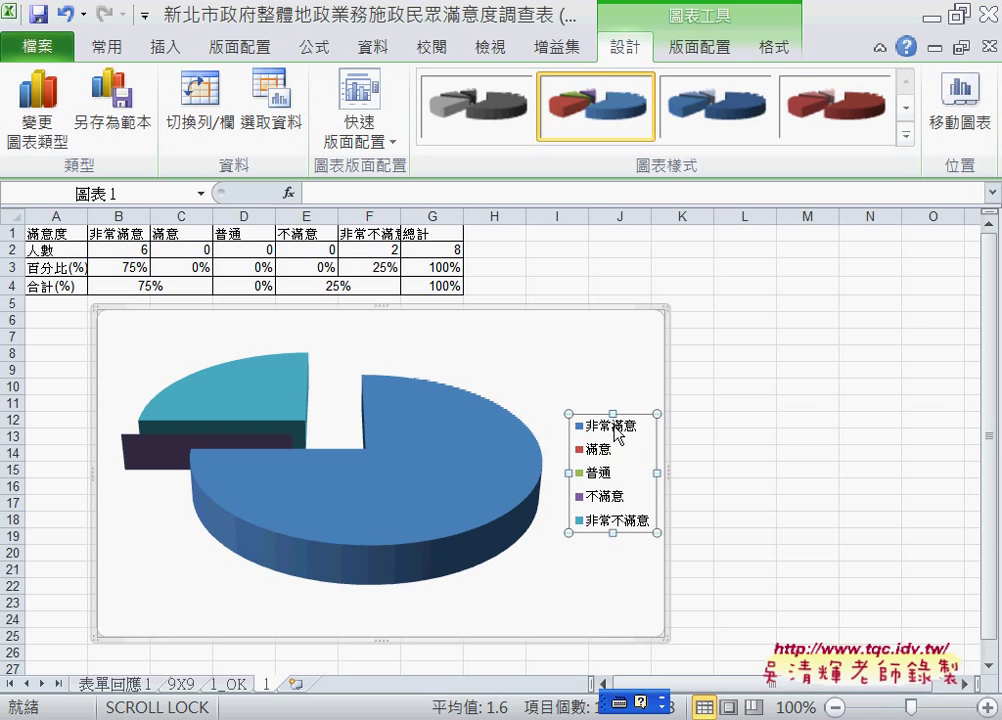
right_click(613, 428)
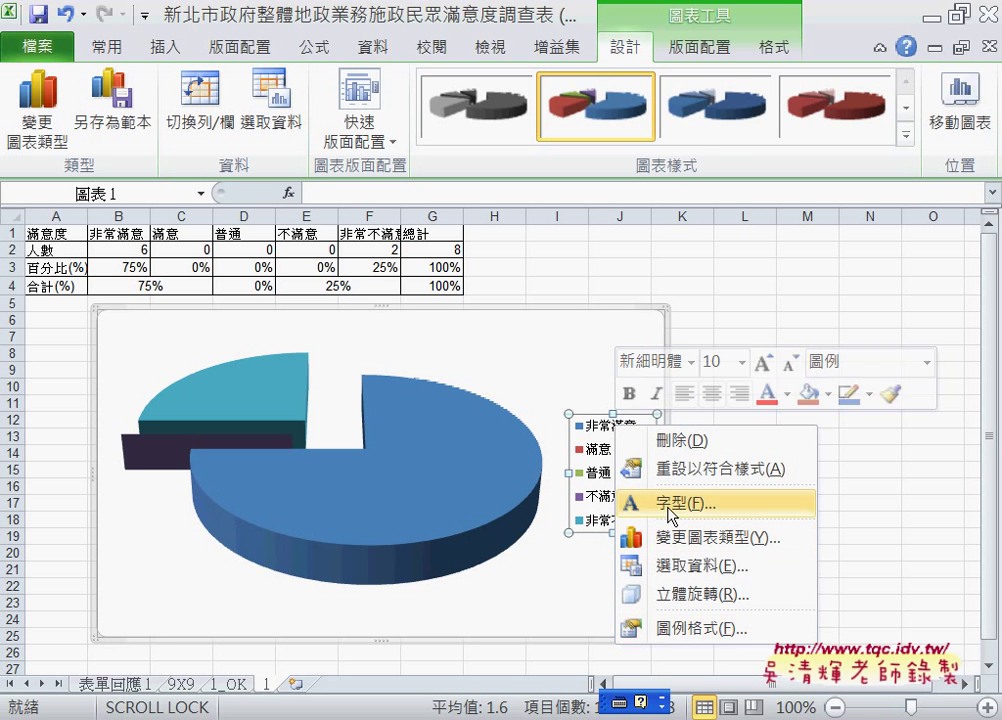
click(578, 505)
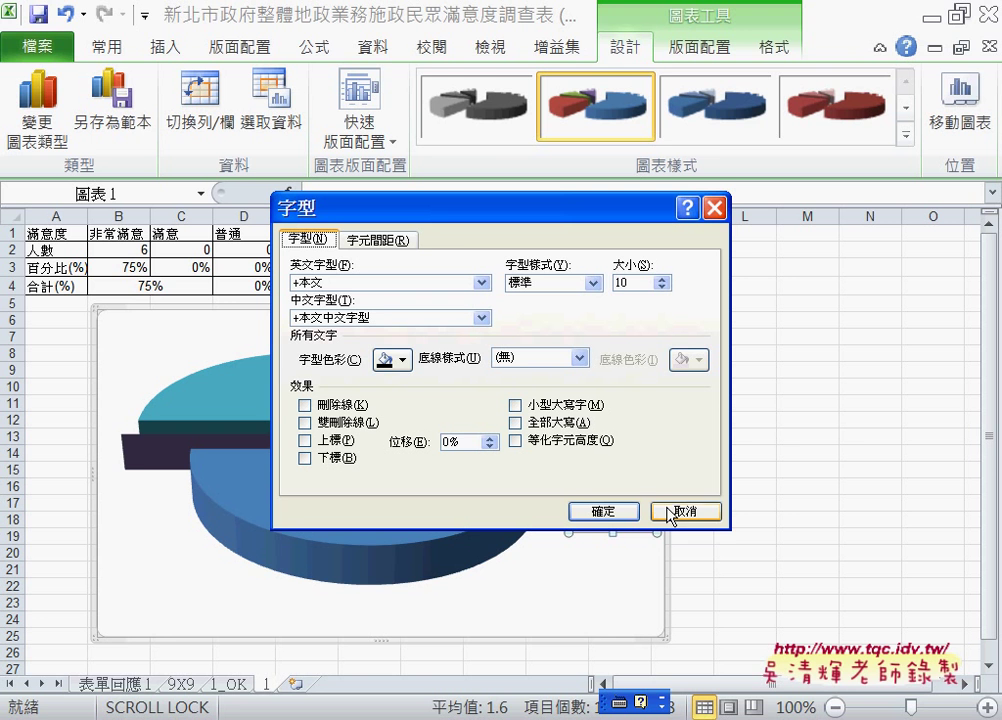
double_click(630, 283)
text(8)
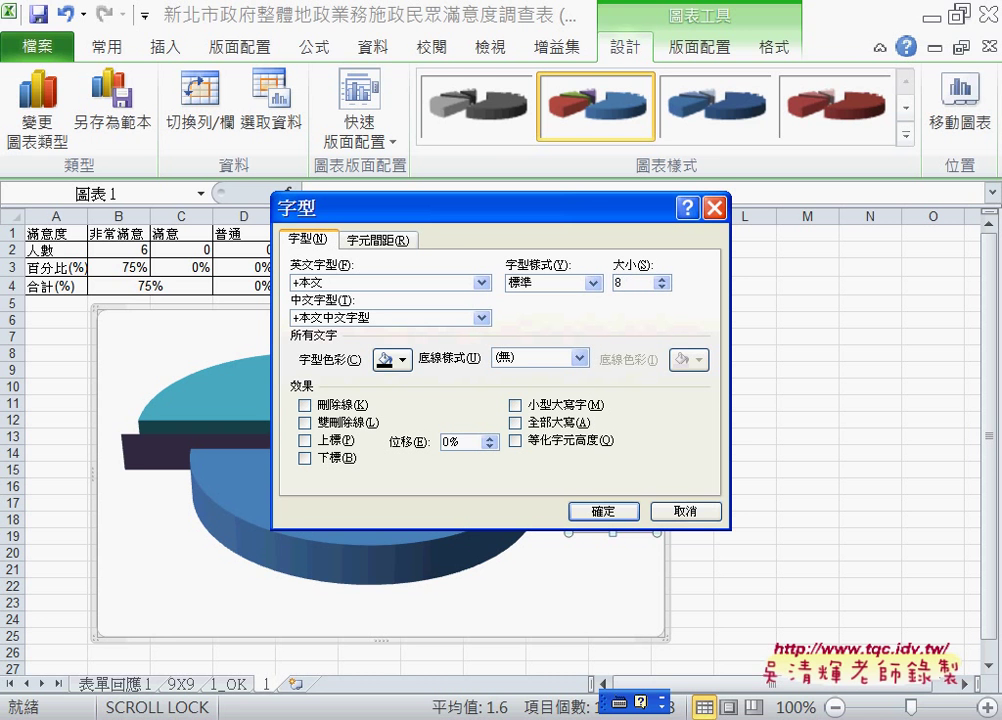
click(602, 511)
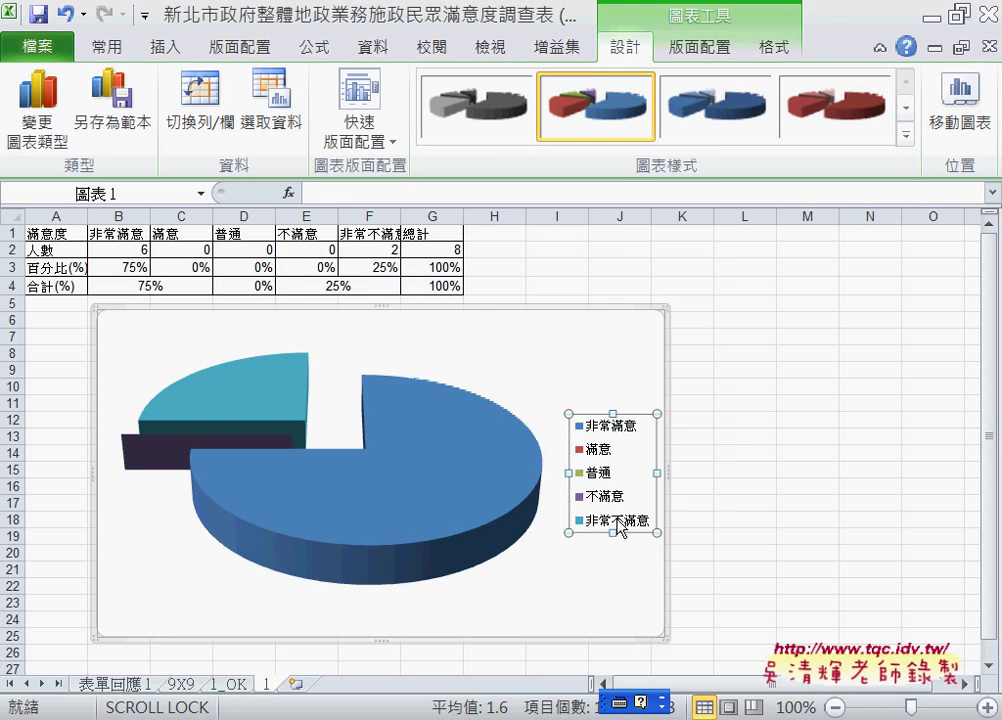
click(113, 52)
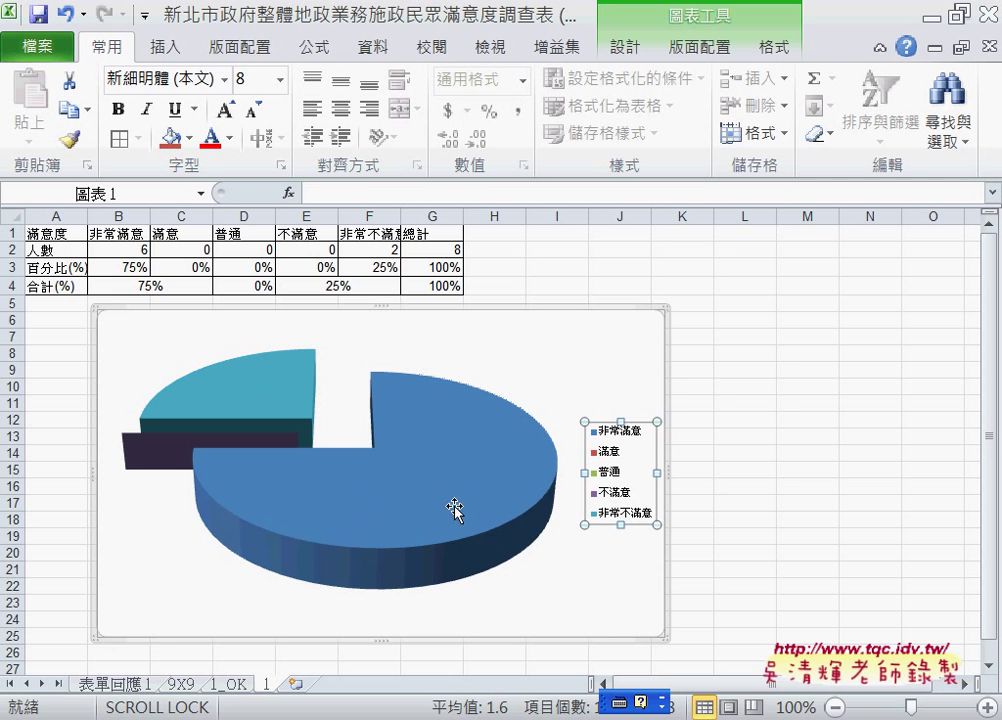
Add data labels showing Category Name and Percentage, with Value and Leader Lines turned off.
right_click(472, 423)
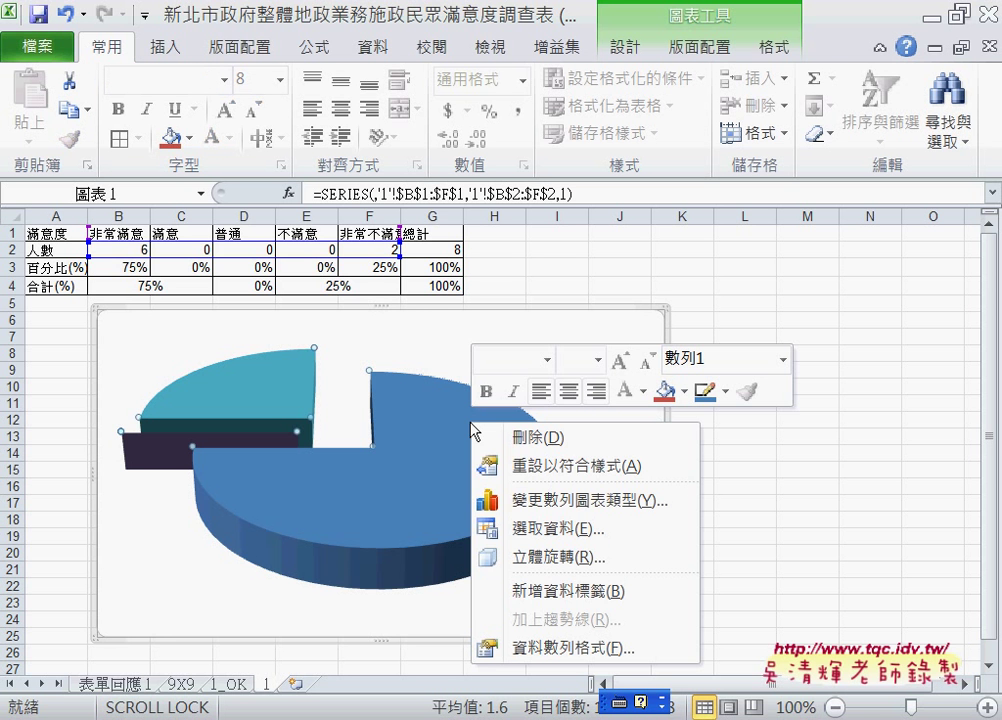
click(545, 591)
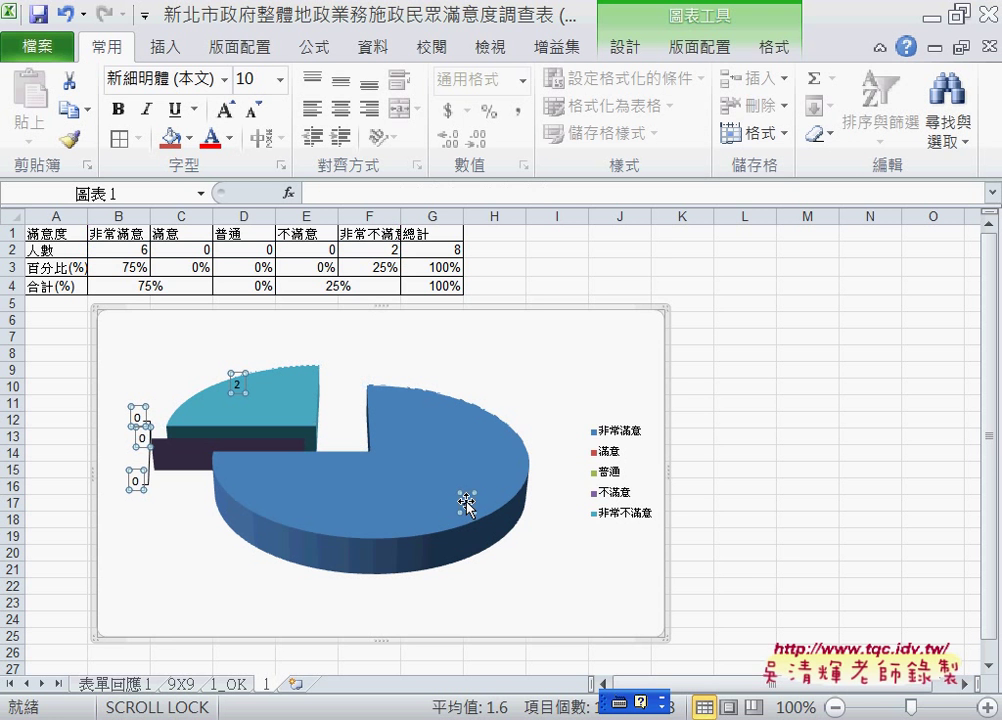
right_click(466, 505)
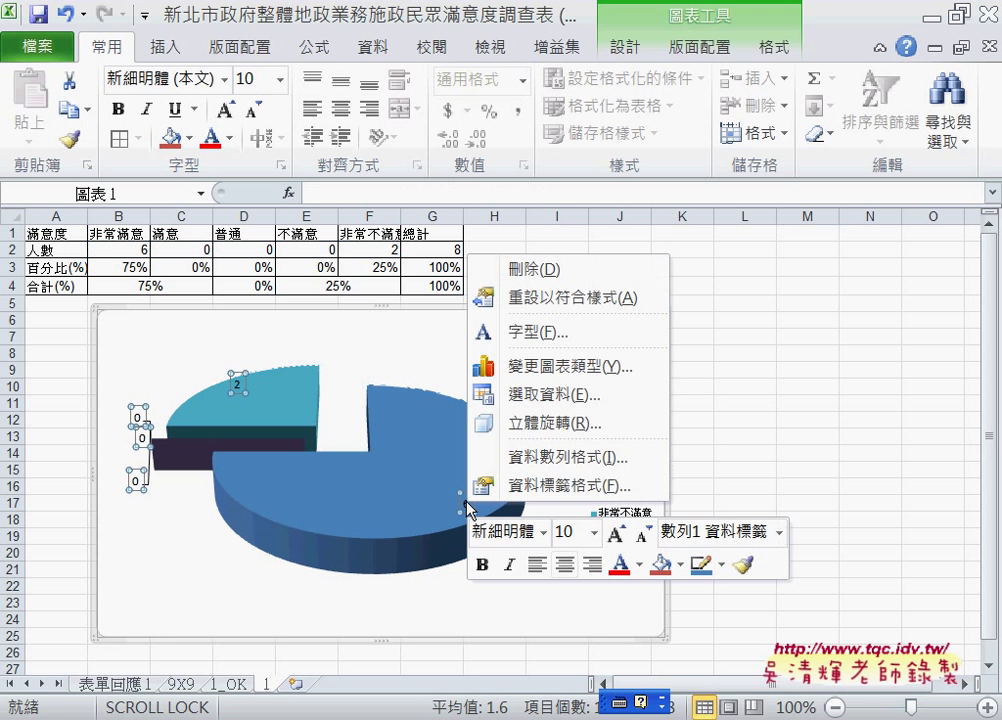
click(557, 488)
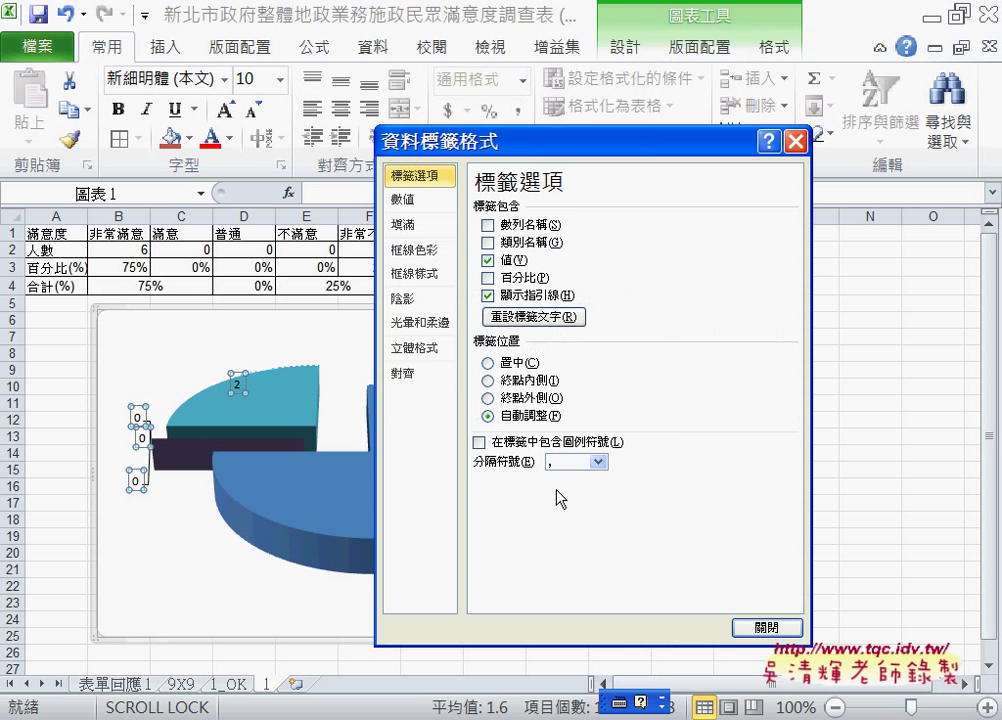
click(488, 243)
click(488, 260)
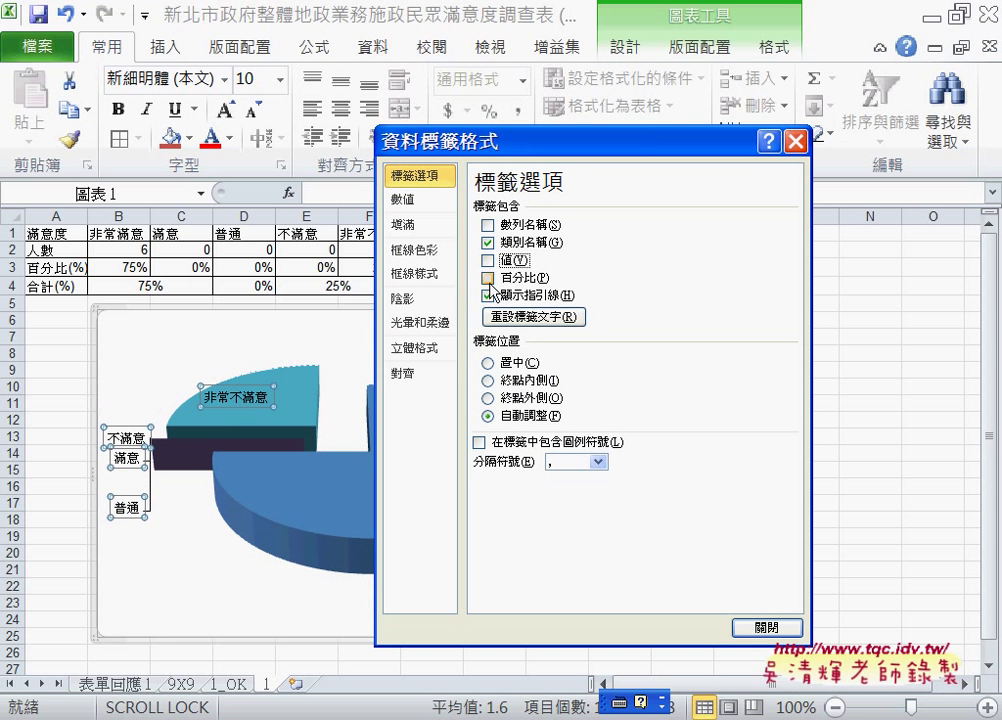
click(488, 278)
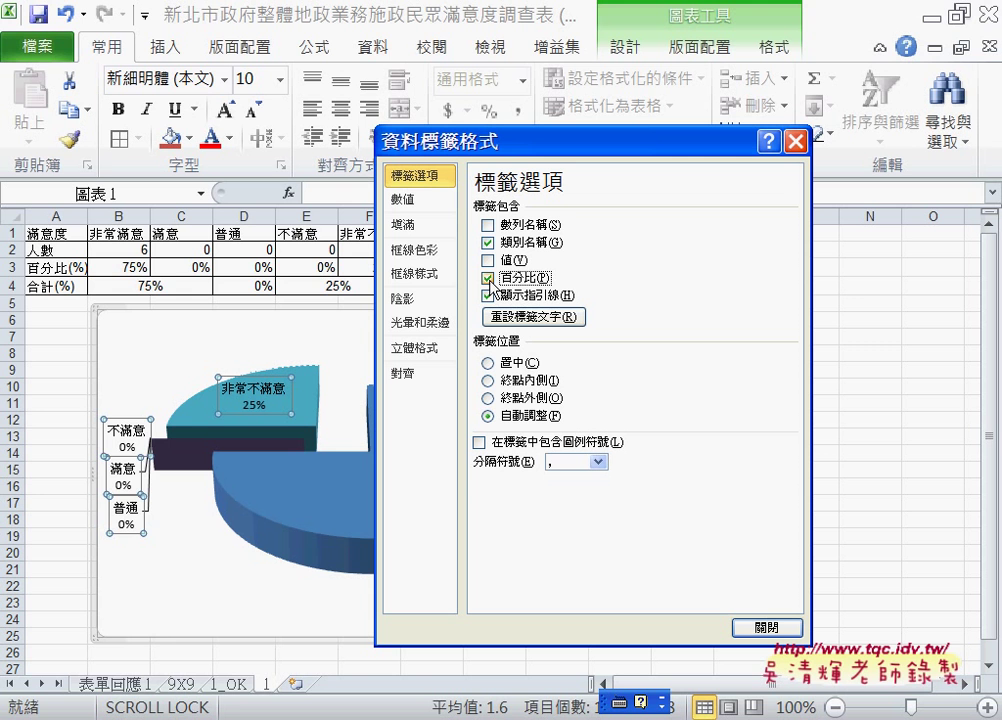
click(488, 296)
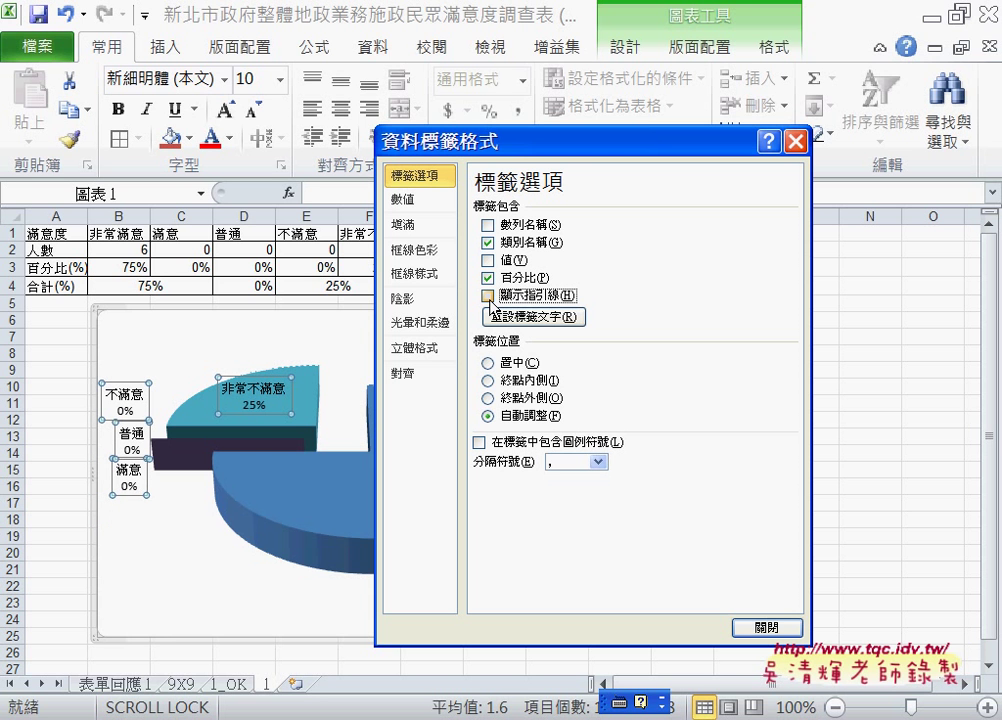
click(766, 627)
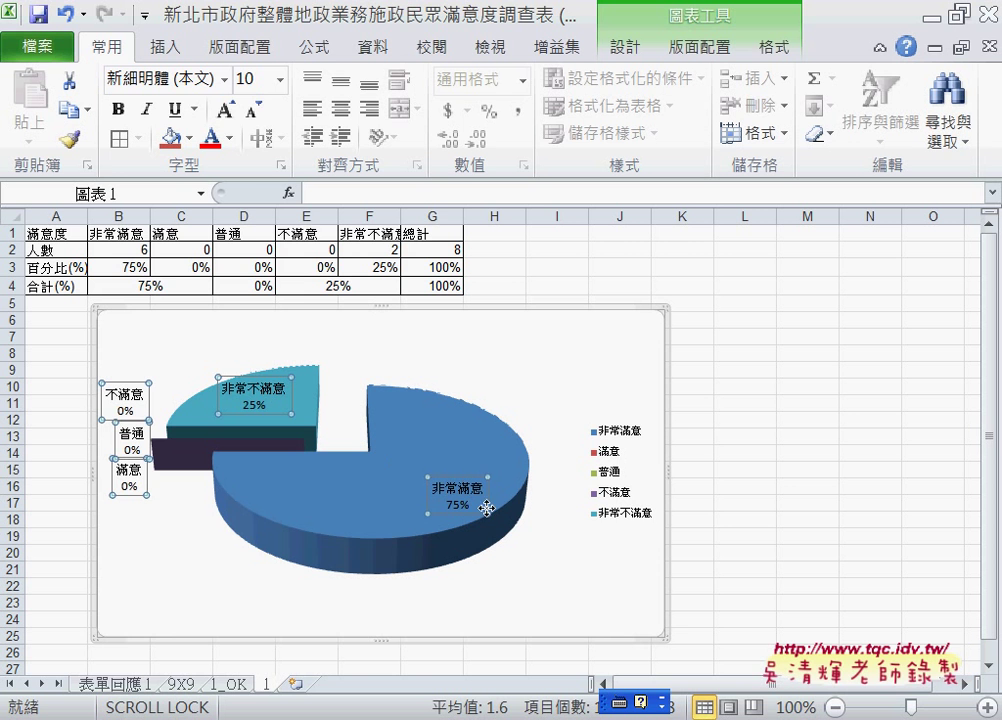
Set the slice labels to size 8, shift the chart further left, and go to sheet 表單回應1.
click(280, 79)
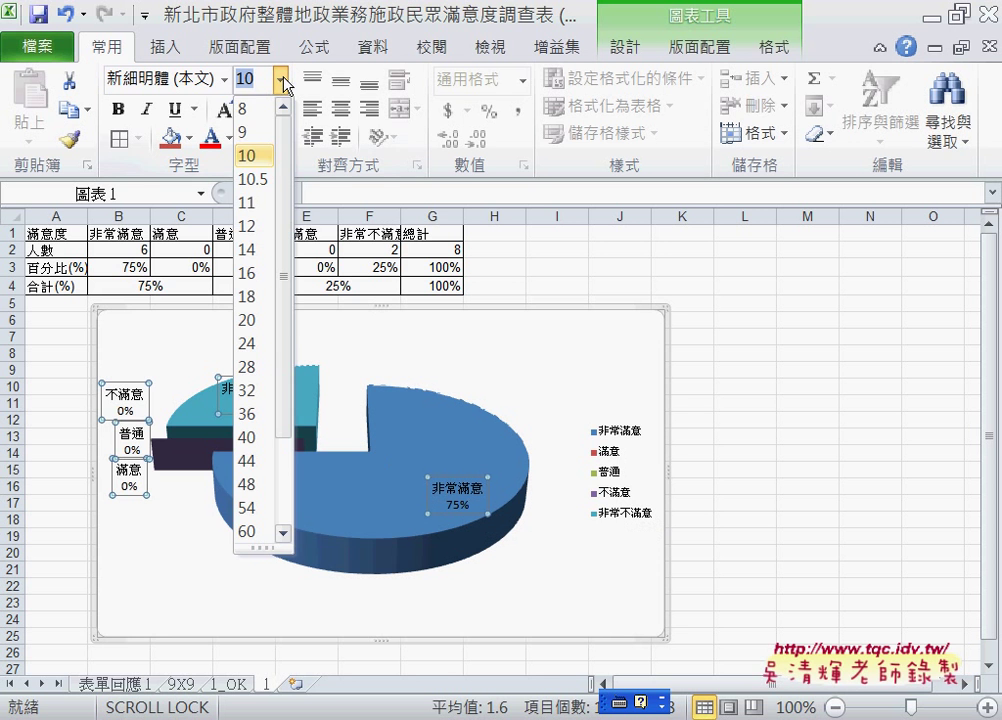
click(252, 108)
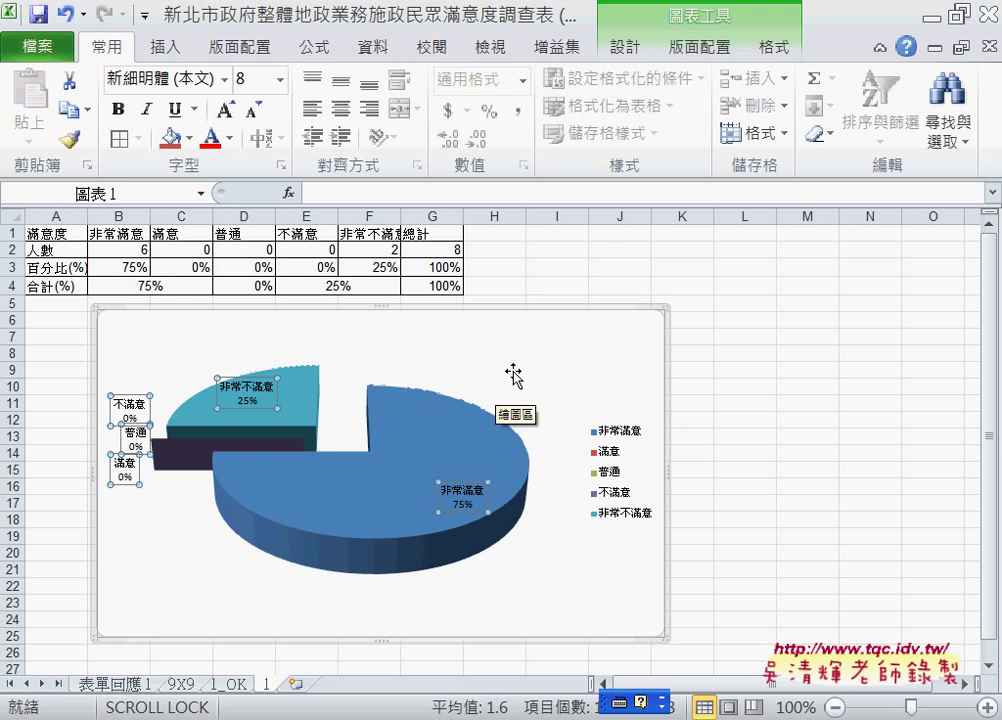
drag(521, 307, 462, 322)
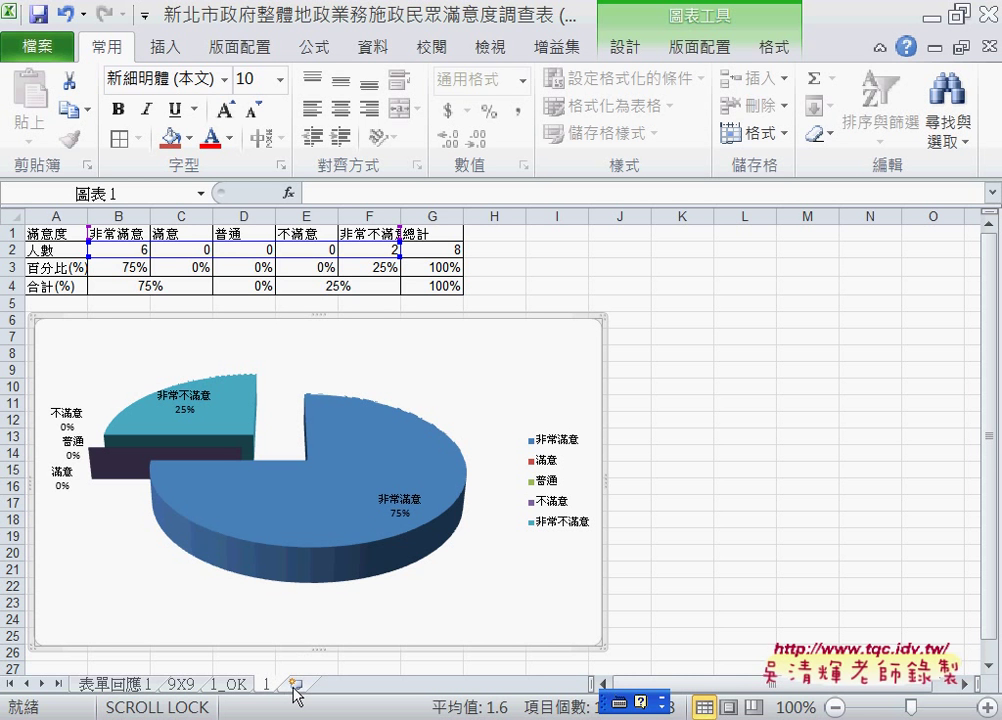
click(120, 684)
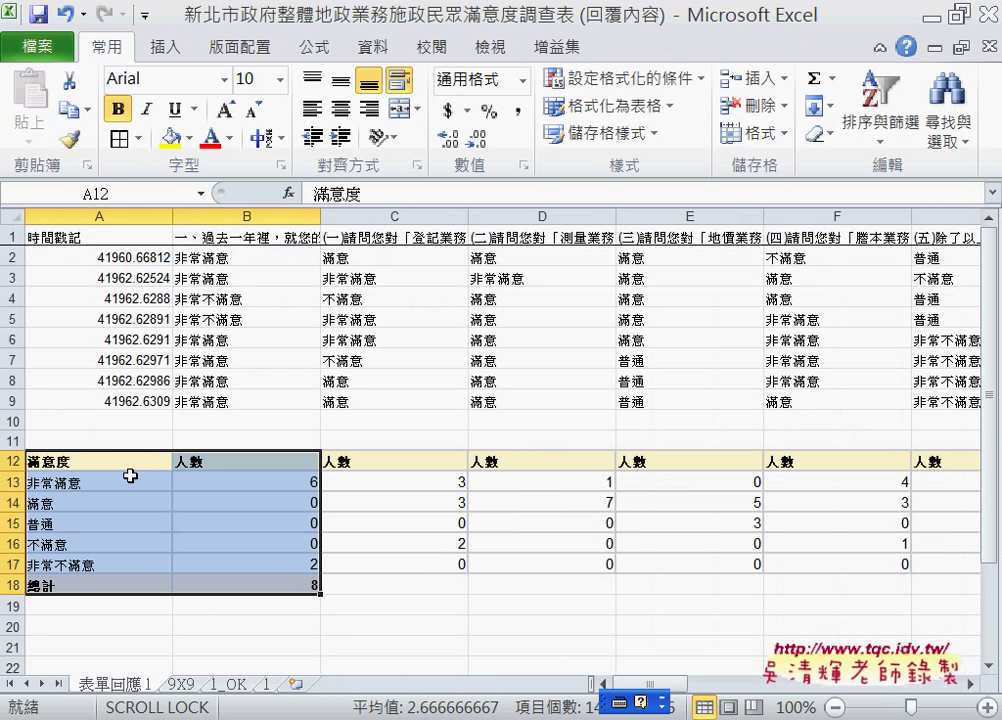
Select A12:A17 together with C12:C17 on 表單回應1, then scroll right through the columns.
drag(78, 461, 75, 563)
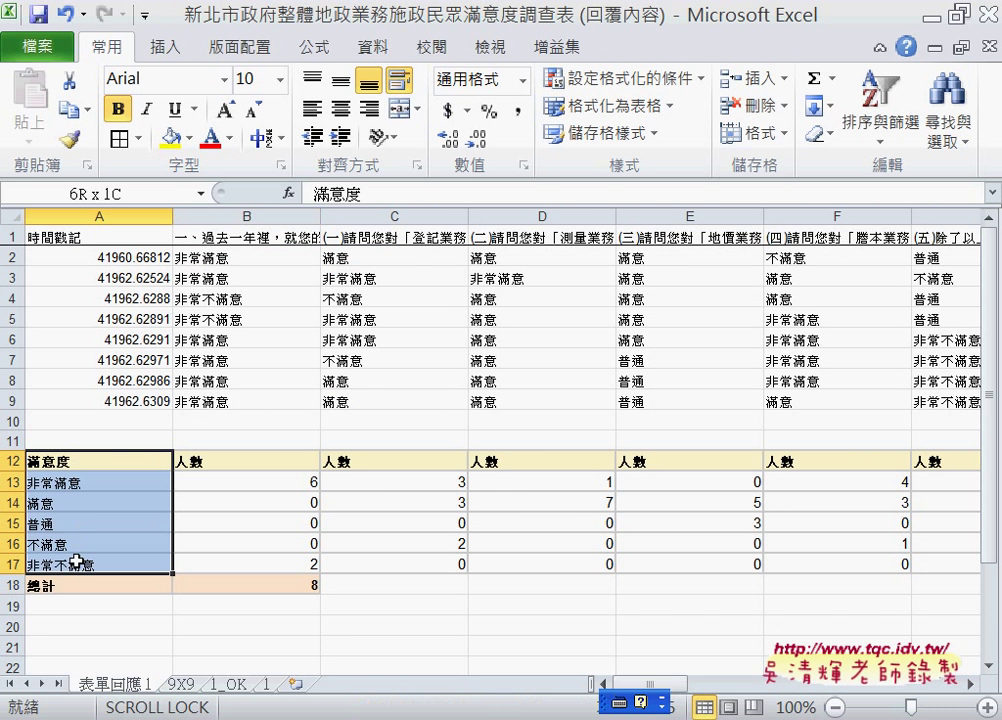
ctrl+drag(427, 468, 390, 563)
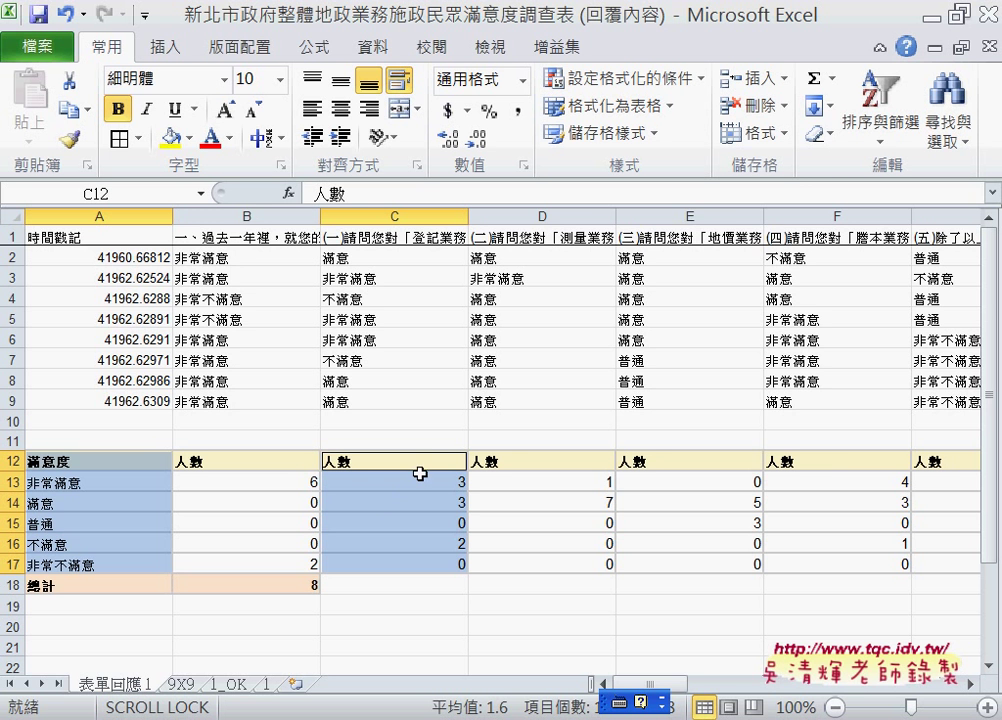
drag(665, 684, 775, 688)
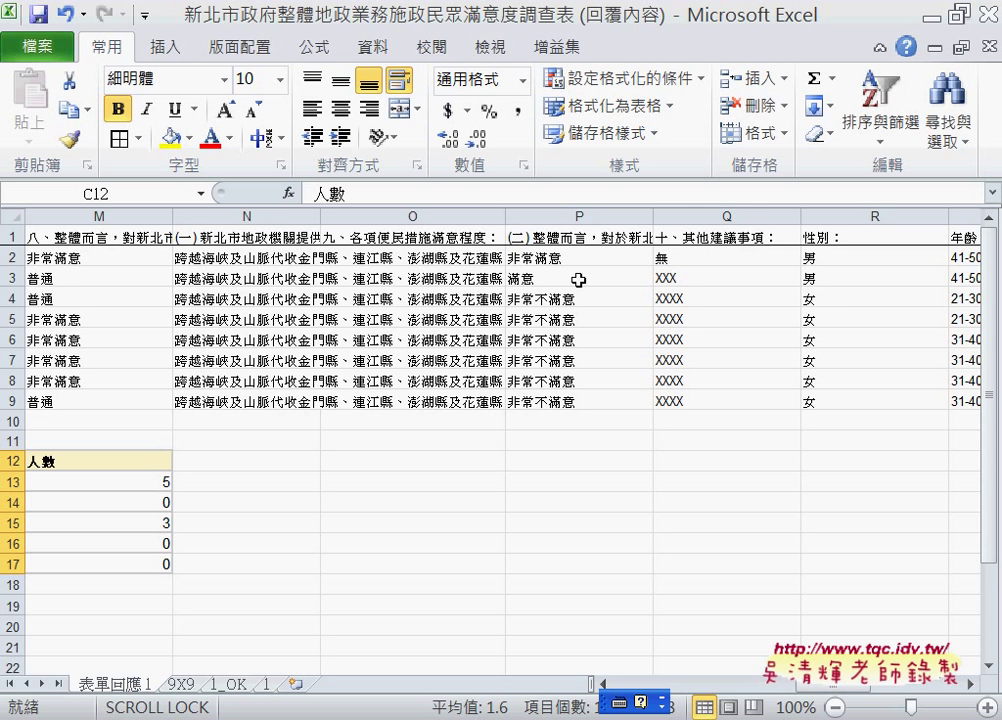
scroll(667, 545, right, 2)
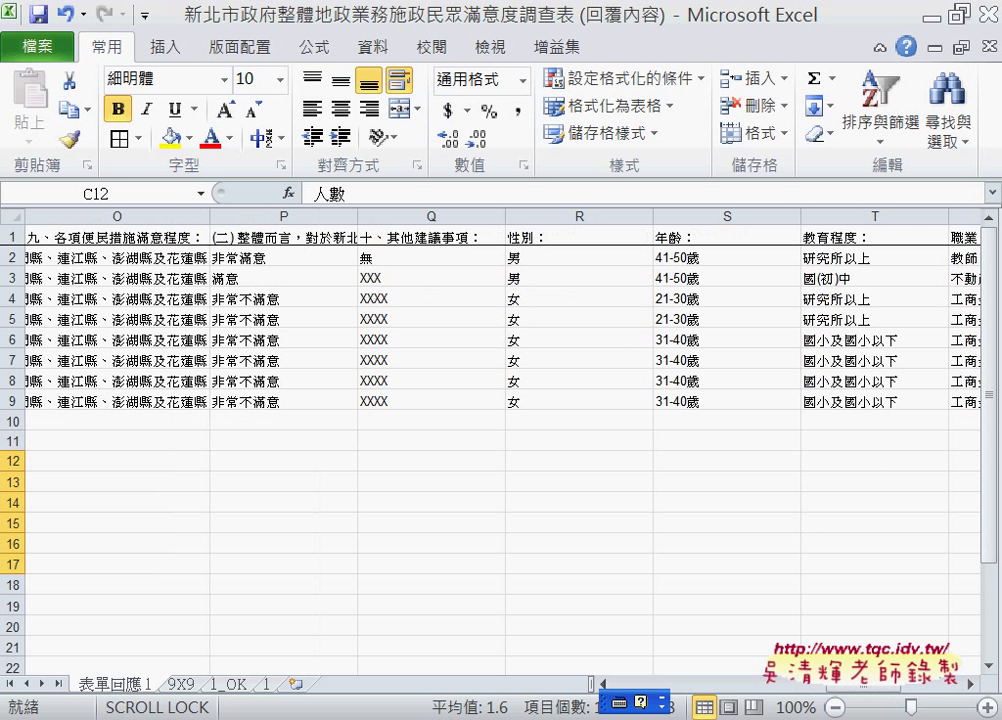
scroll(690, 540, right, 2)
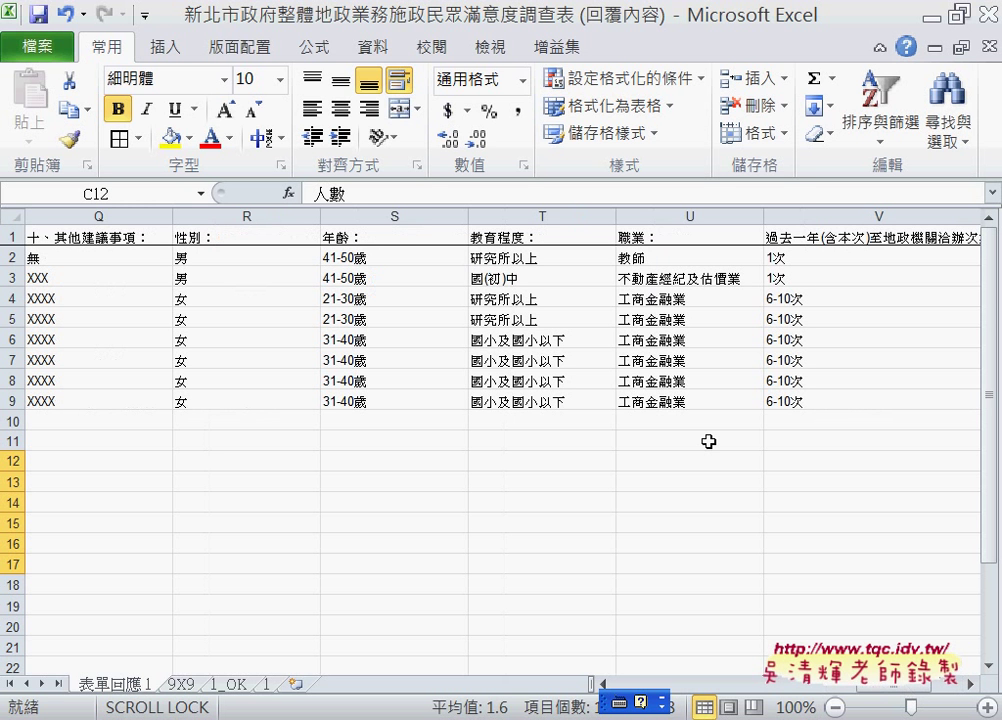